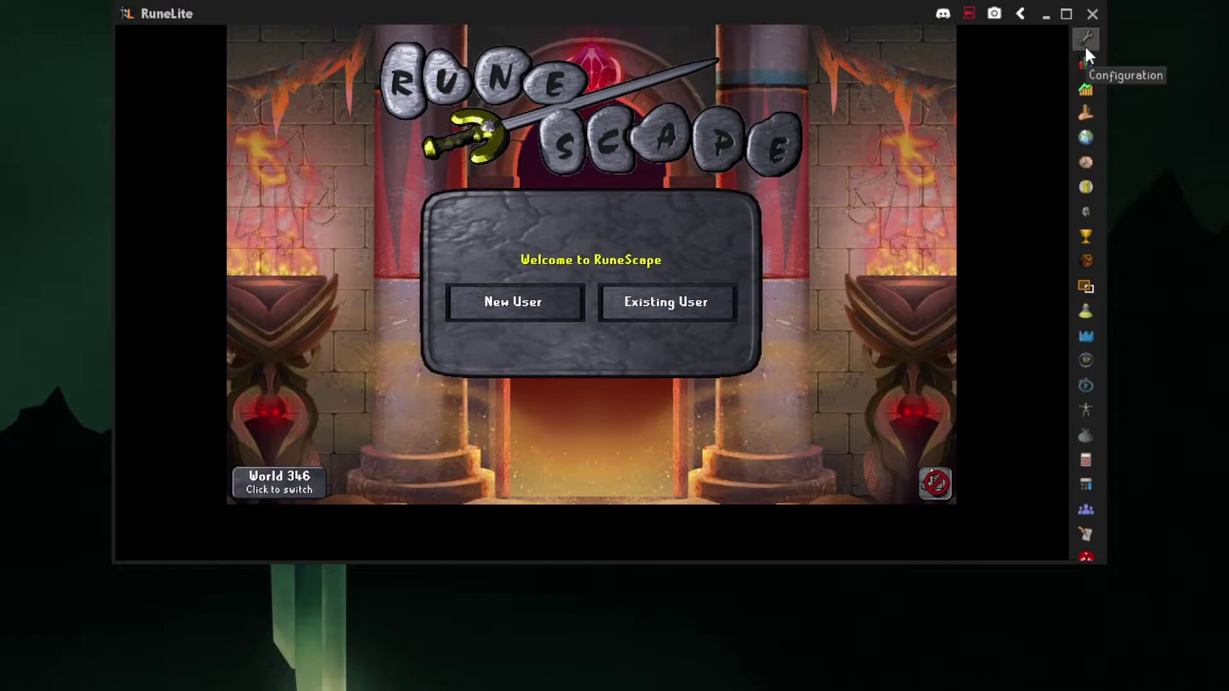
Step: Search the Plugin Hub for "model"
click(1086, 40)
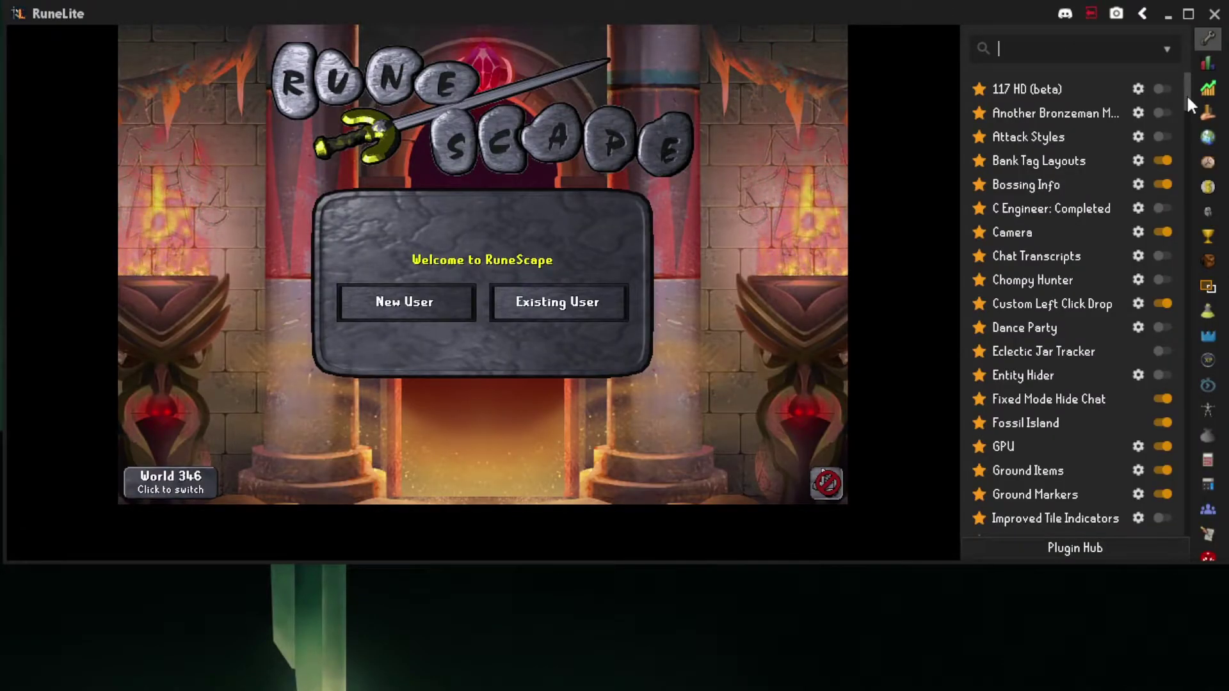
click(1115, 549)
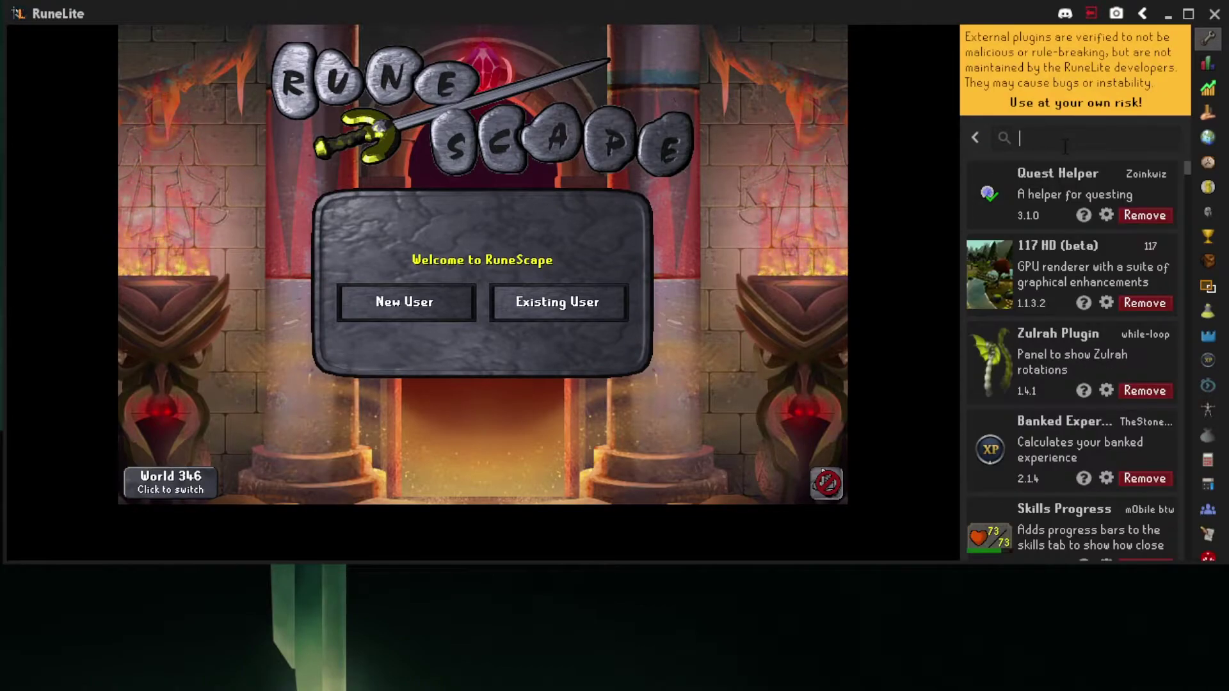
click(1065, 139)
text(model)
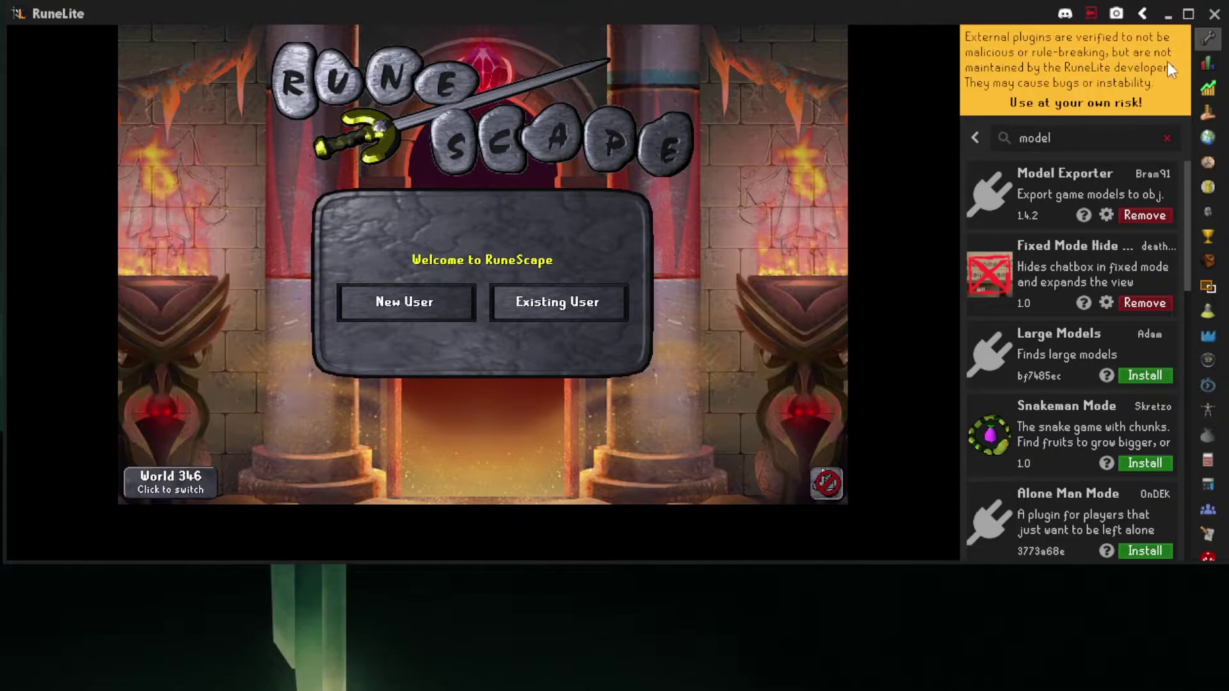
click(1206, 38)
click(1207, 37)
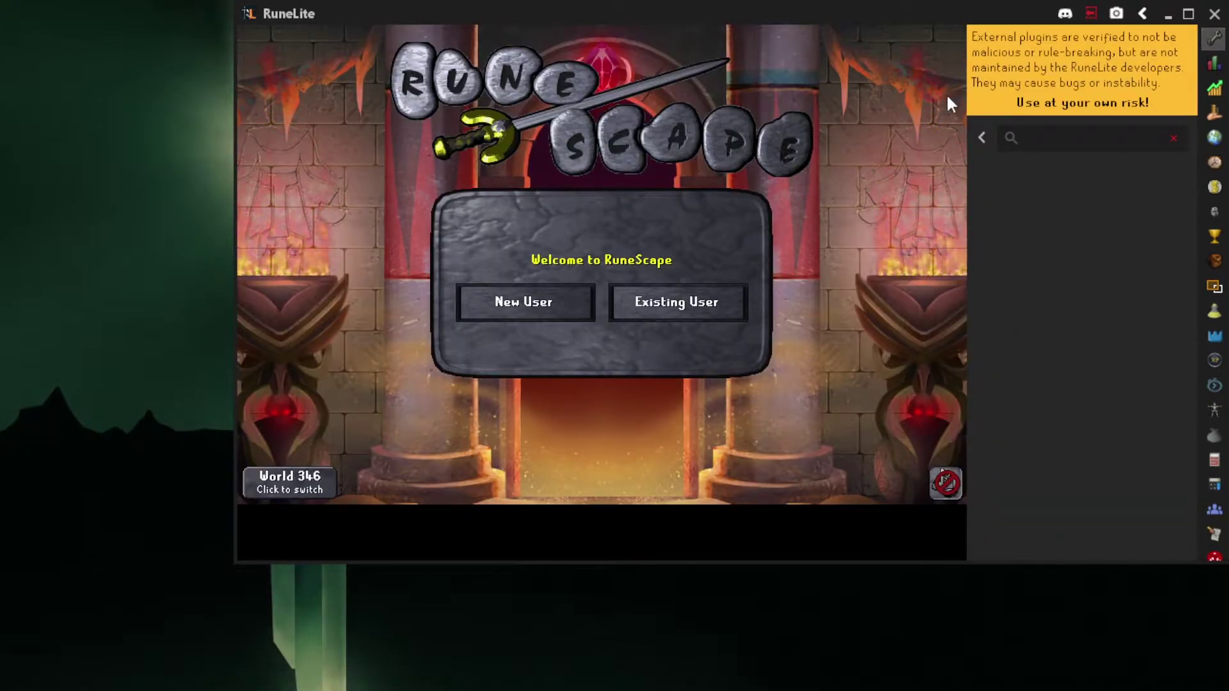
Step: Find the Model Exporter plugin in the Plugin Hub by searching for "model" and view its settings
click(982, 137)
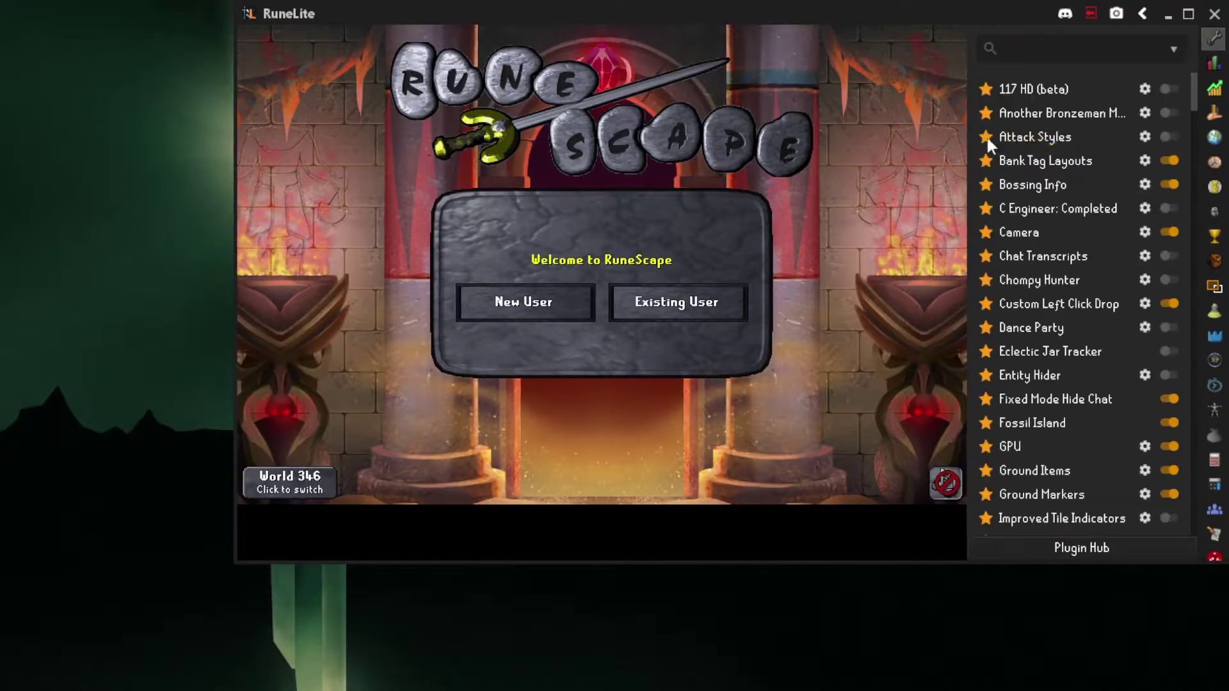
click(1082, 548)
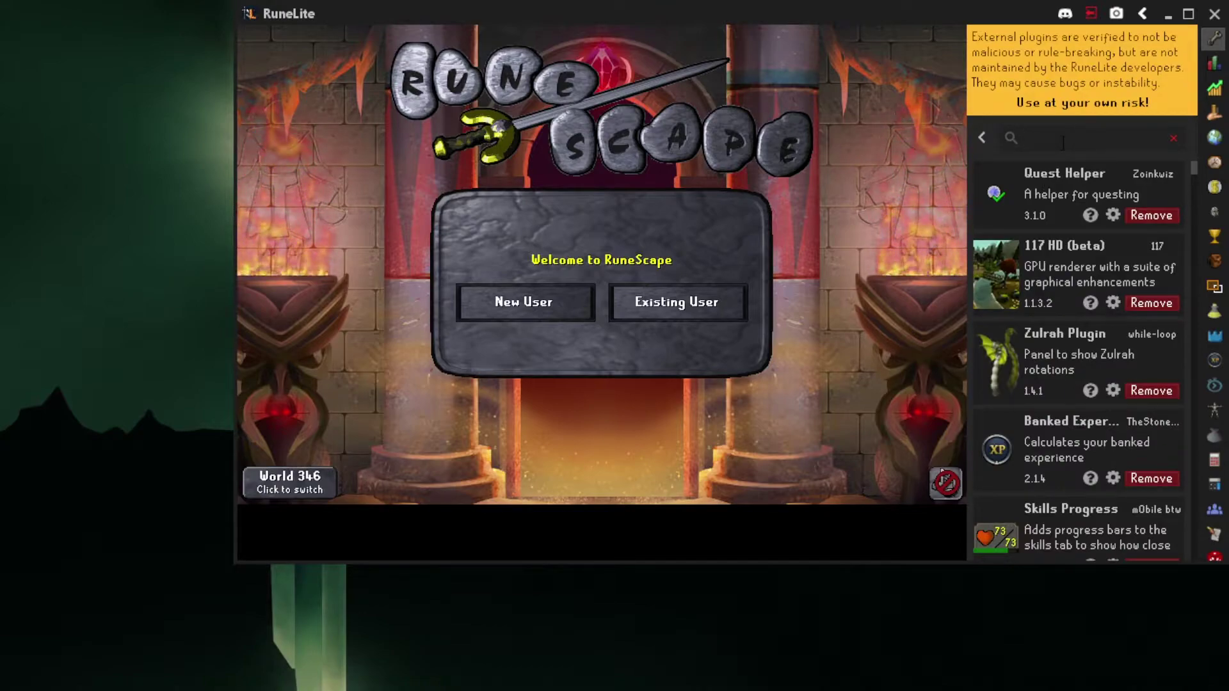
text(model)
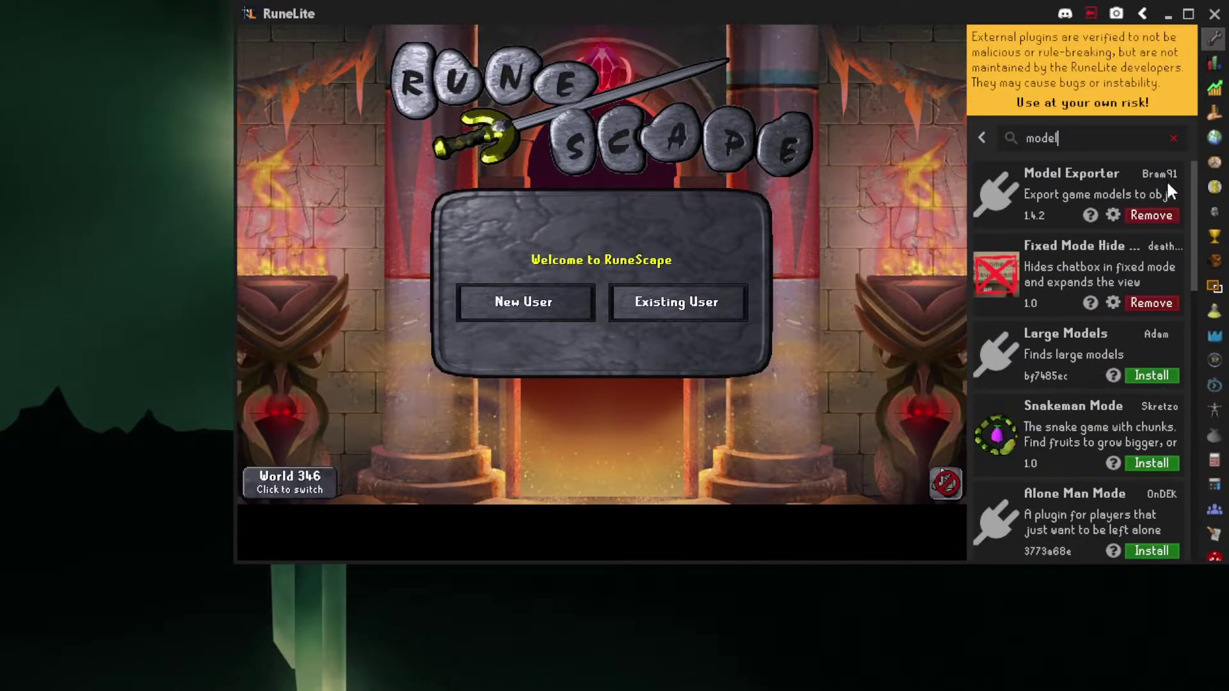
click(1112, 215)
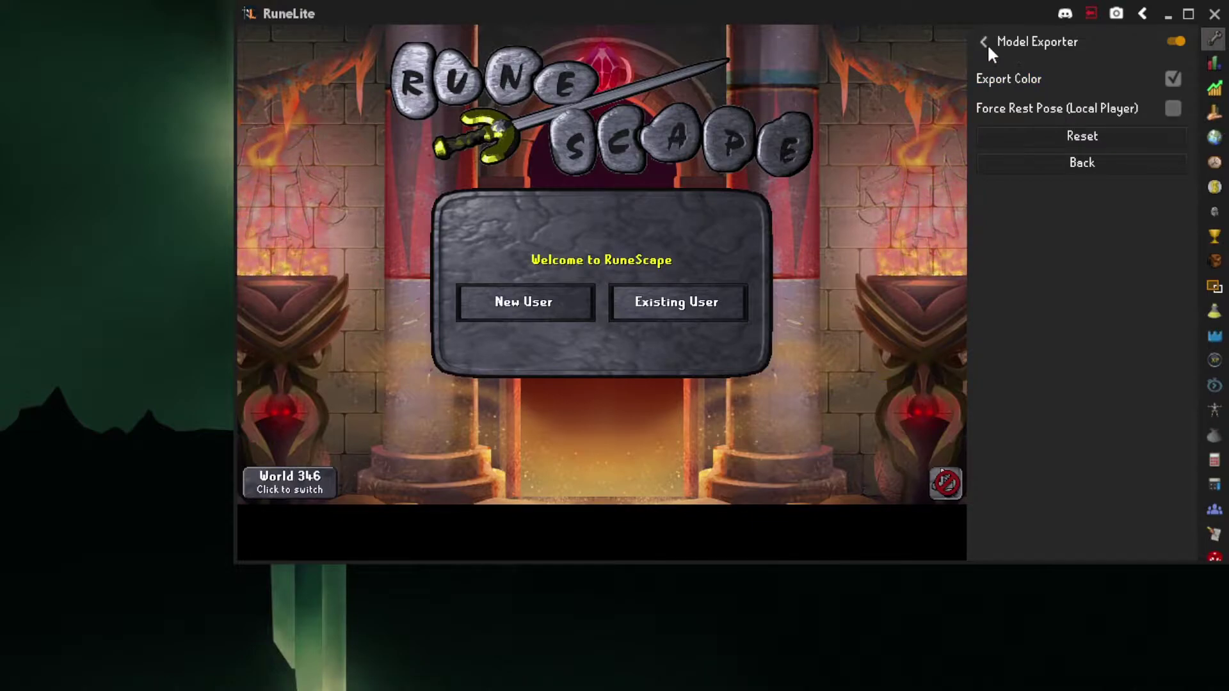
click(1214, 38)
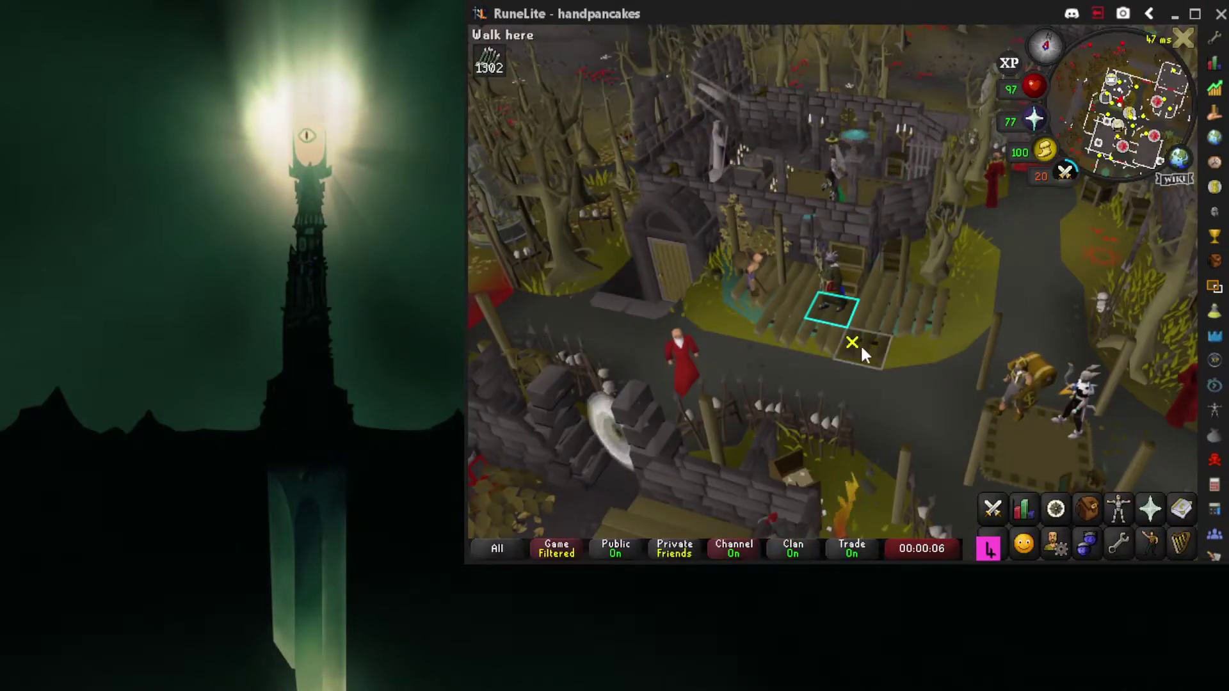
Step: Bring up the options of the Zamorakian Acolyte NPC to view its Export Model command
middle_drag(921, 367, 731, 381)
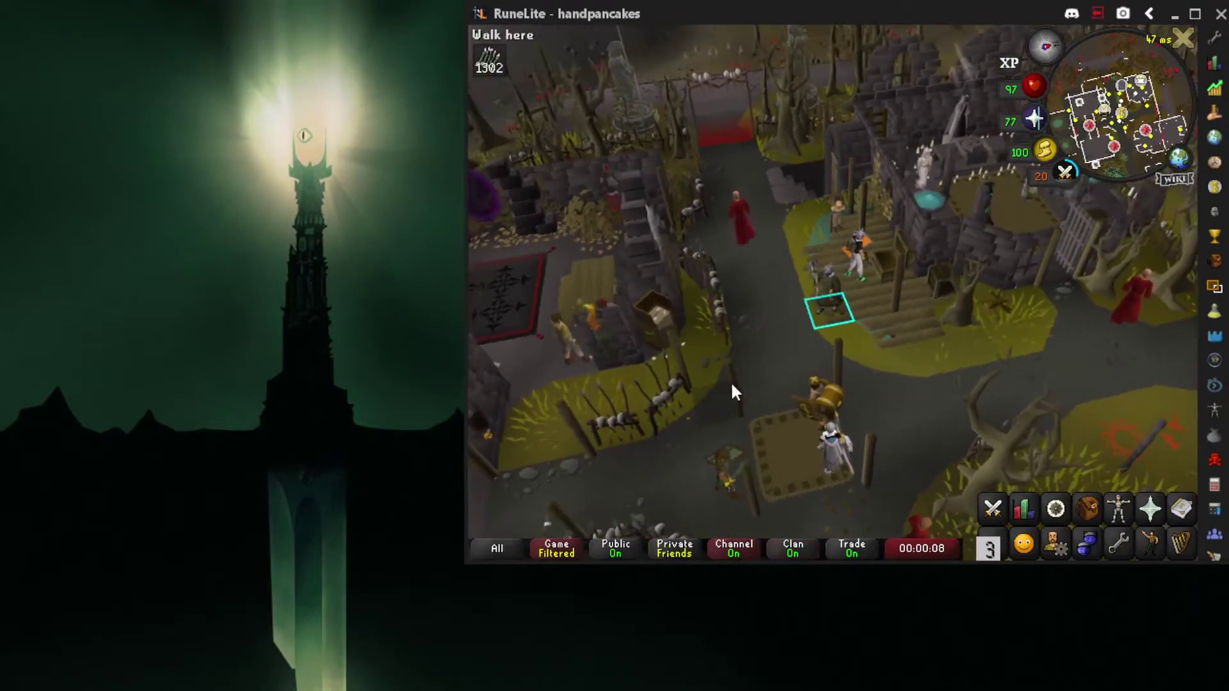
right_click(759, 213)
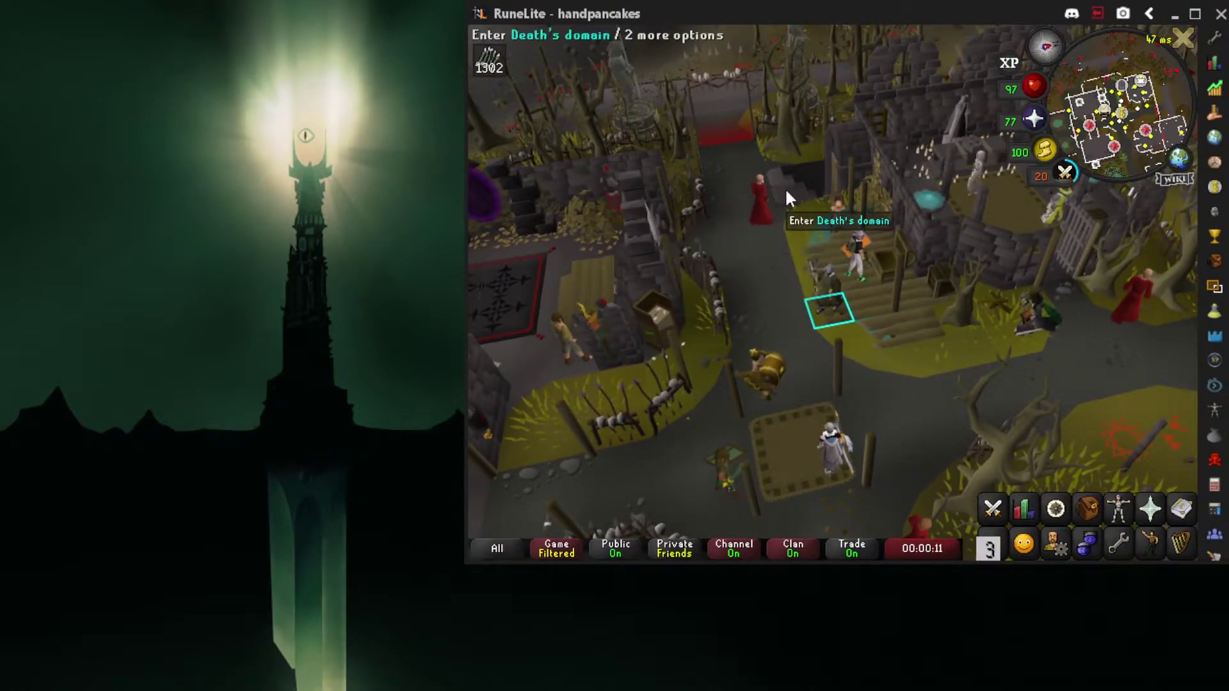
shift+right_click(767, 237)
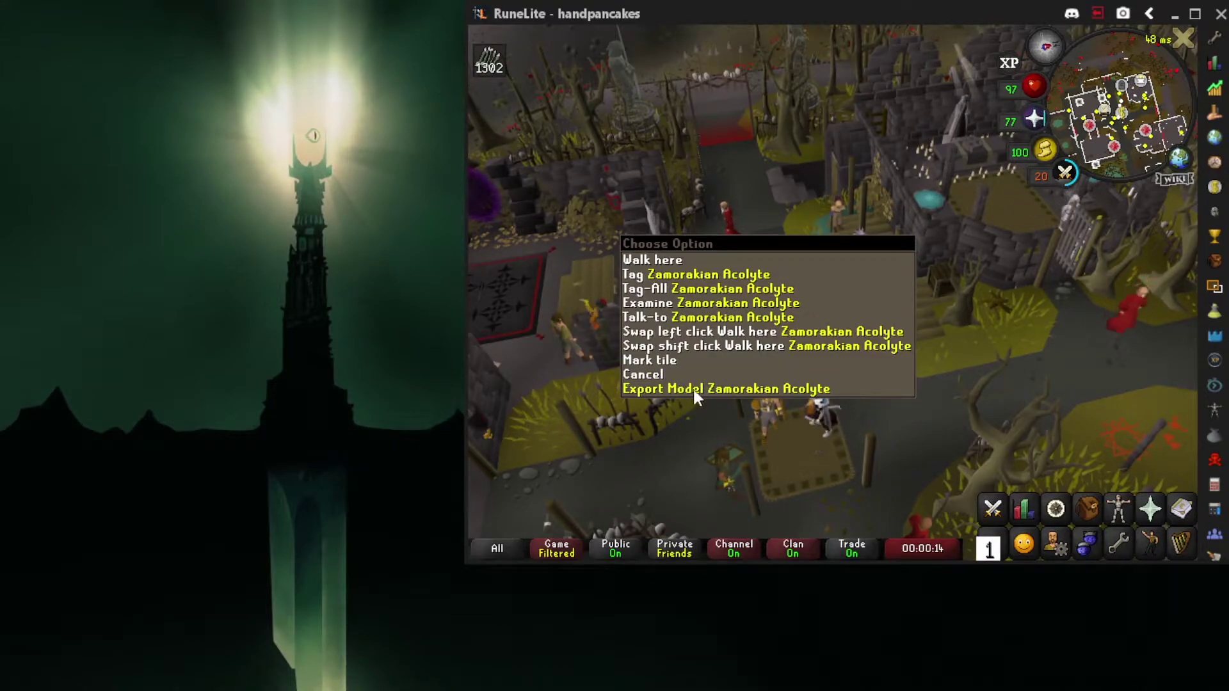
click(722, 389)
middle_drag(883, 219, 854, 260)
key(Escape)
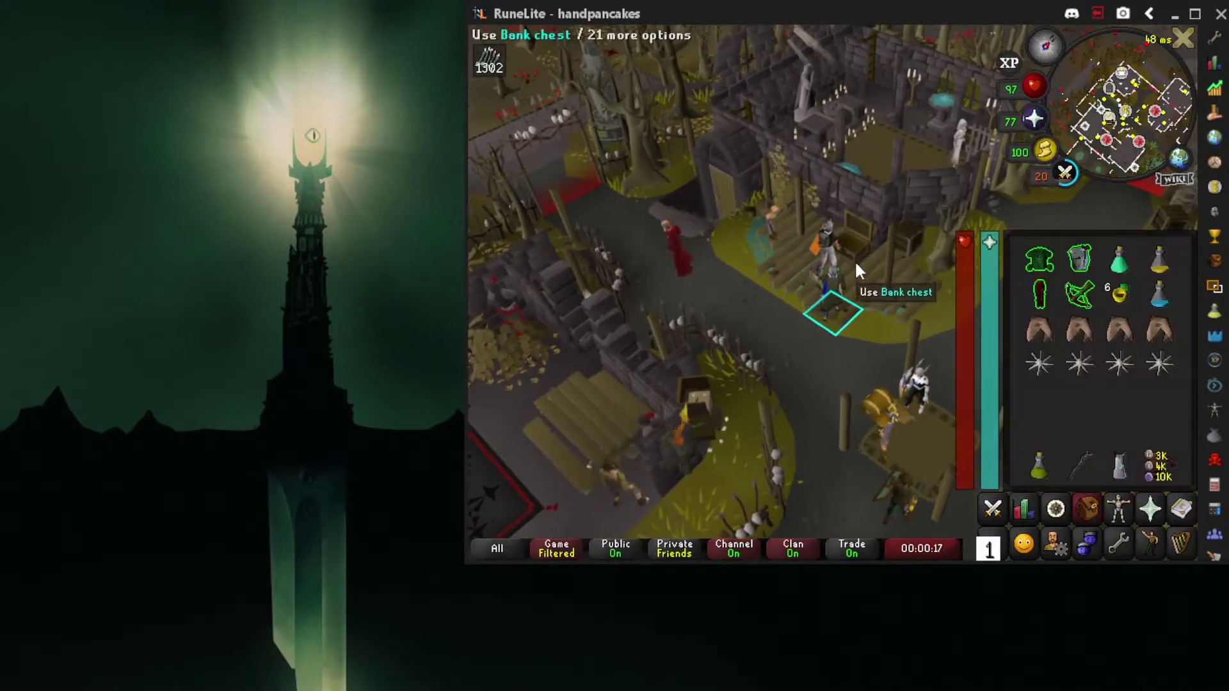
Step: Go through the passage into the Corporeal Beast's cave and export the Corporeal Beast's model twice
click(853, 250)
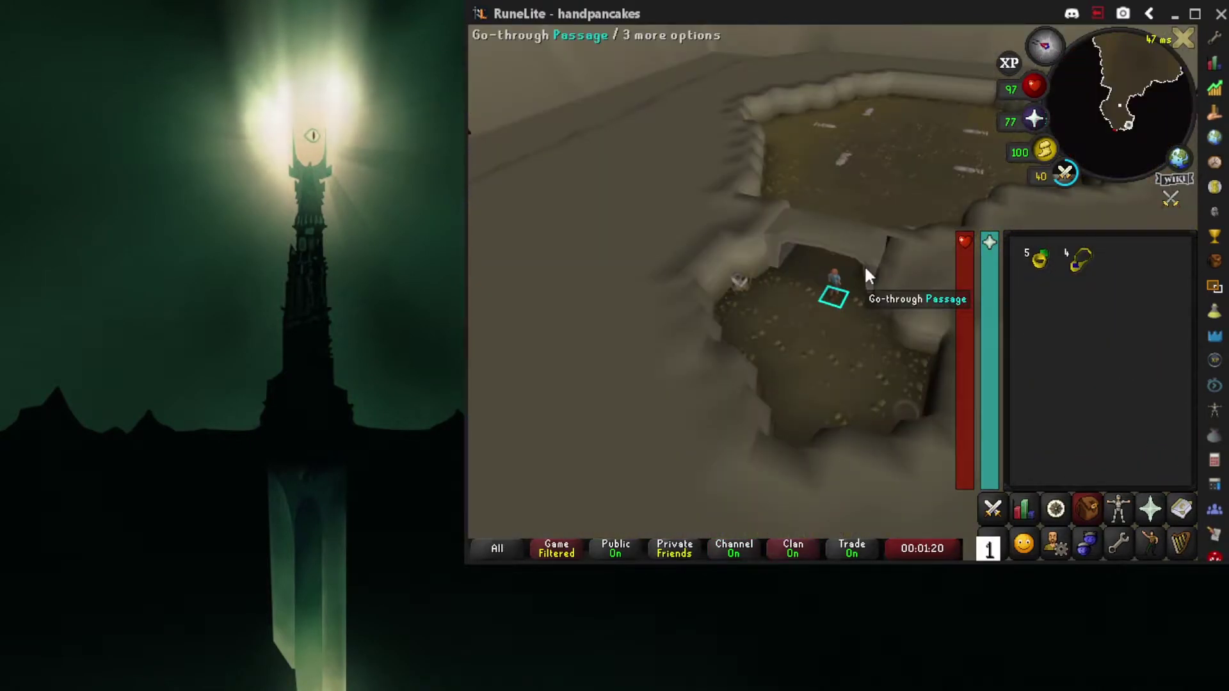
click(864, 265)
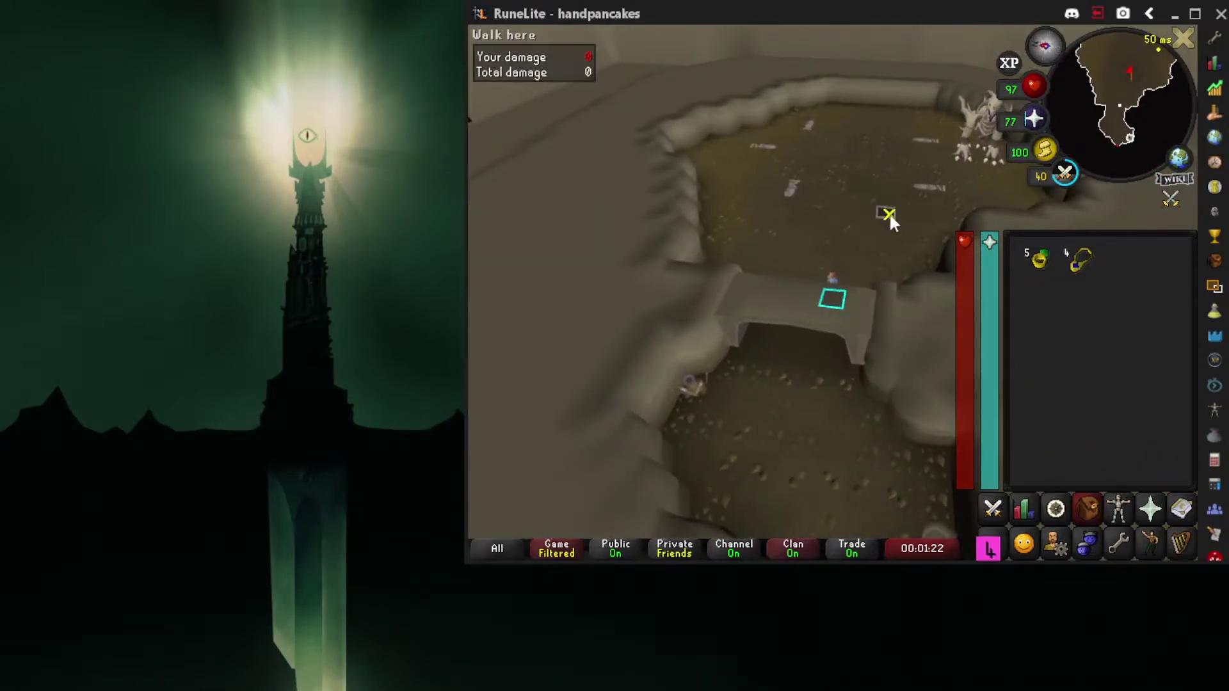
right_click(925, 122)
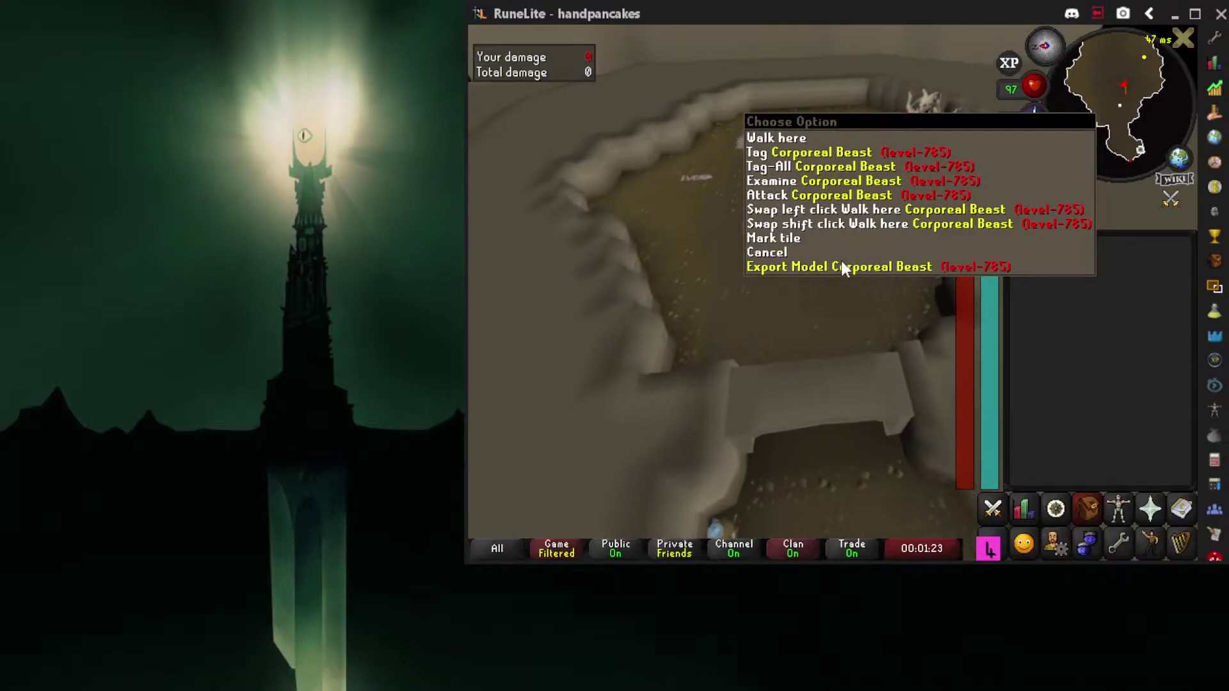
click(841, 260)
right_click(914, 166)
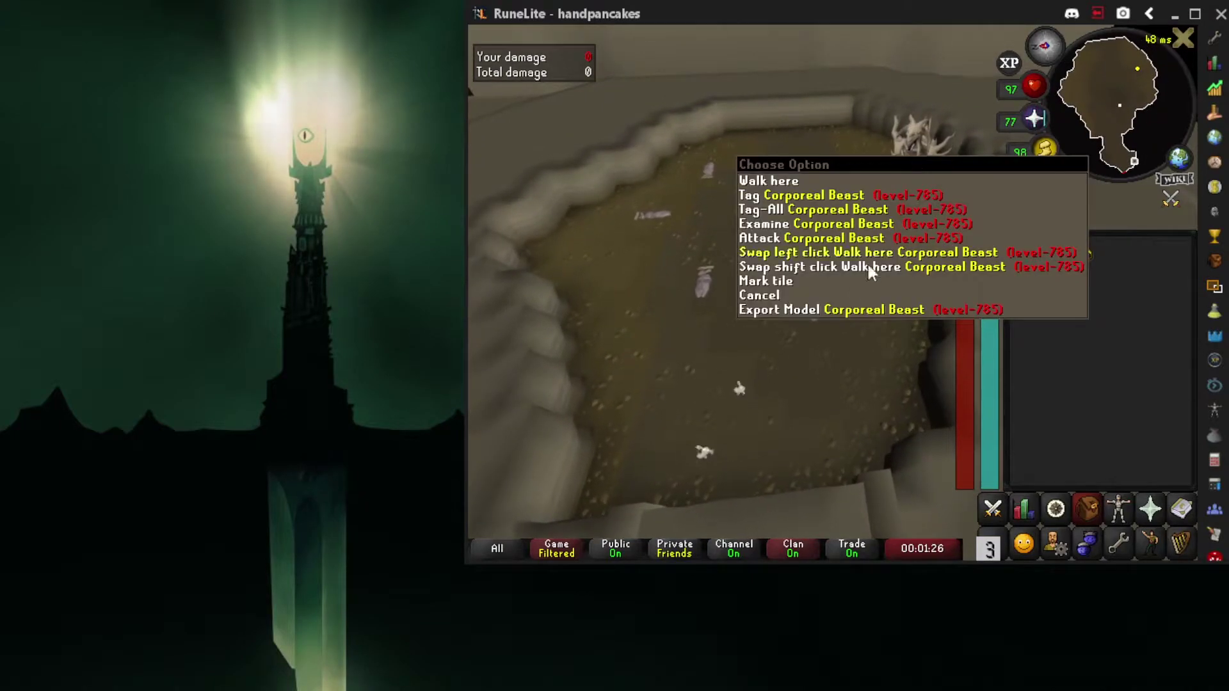
click(843, 302)
Step: Walk closer to the Corporeal Beast and view it up close
click(835, 233)
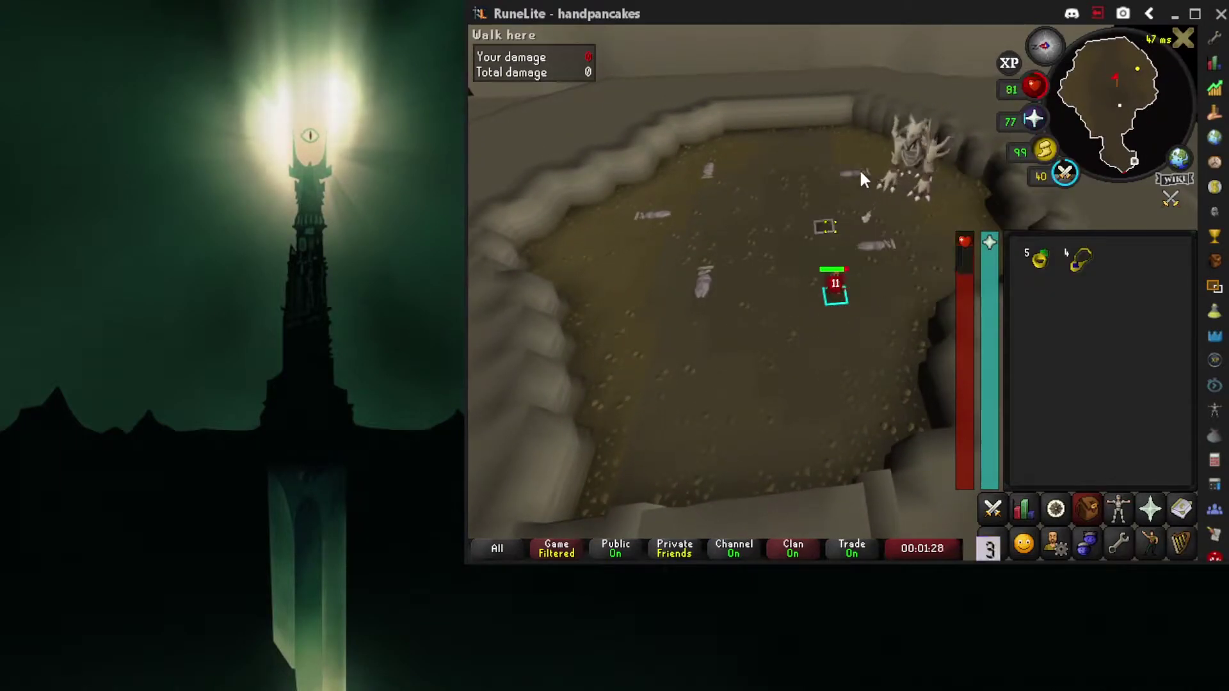
shift+right_click(863, 170)
middle_drag(940, 195, 852, 211)
scroll(853, 211, up, 5)
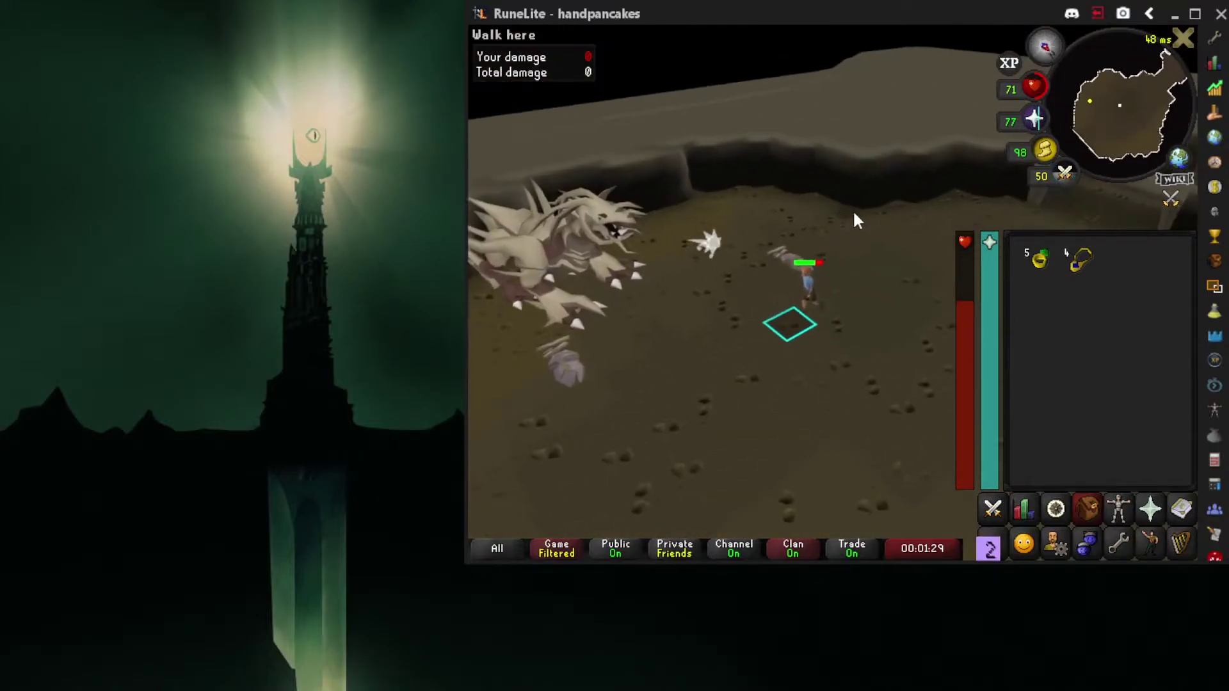
click(778, 548)
double_click(554, 552)
Step: Export the player character's own model and log out of the game
middle_drag(688, 494, 847, 396)
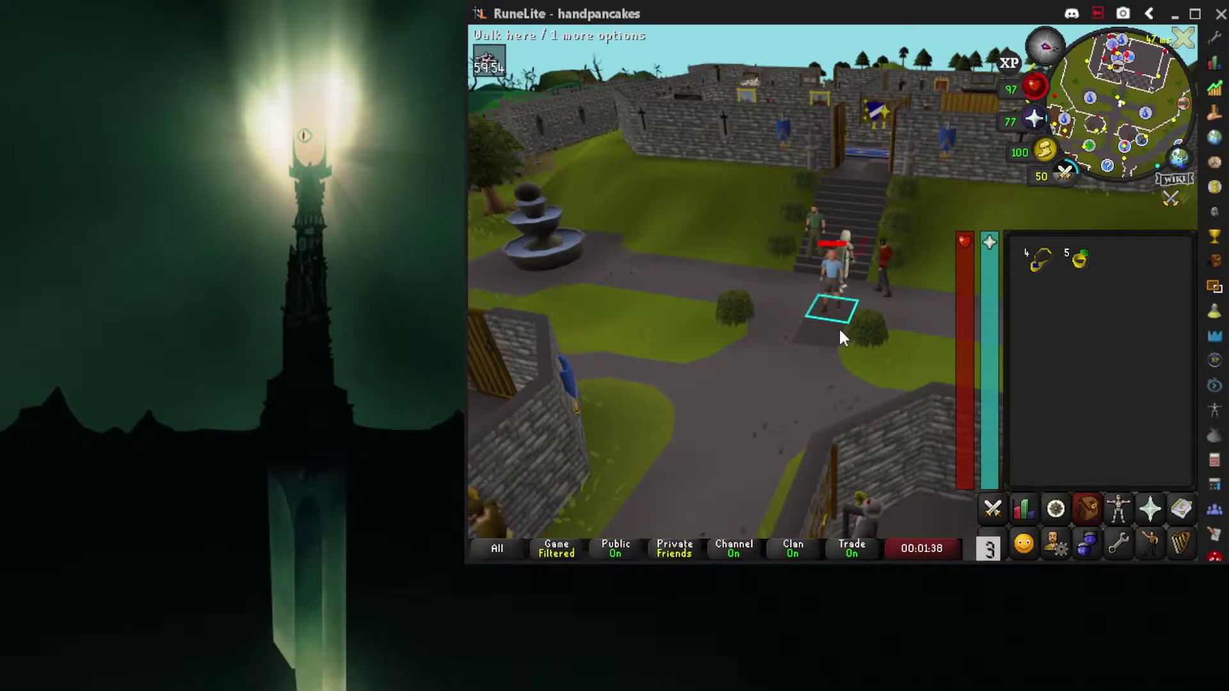
key(Up)
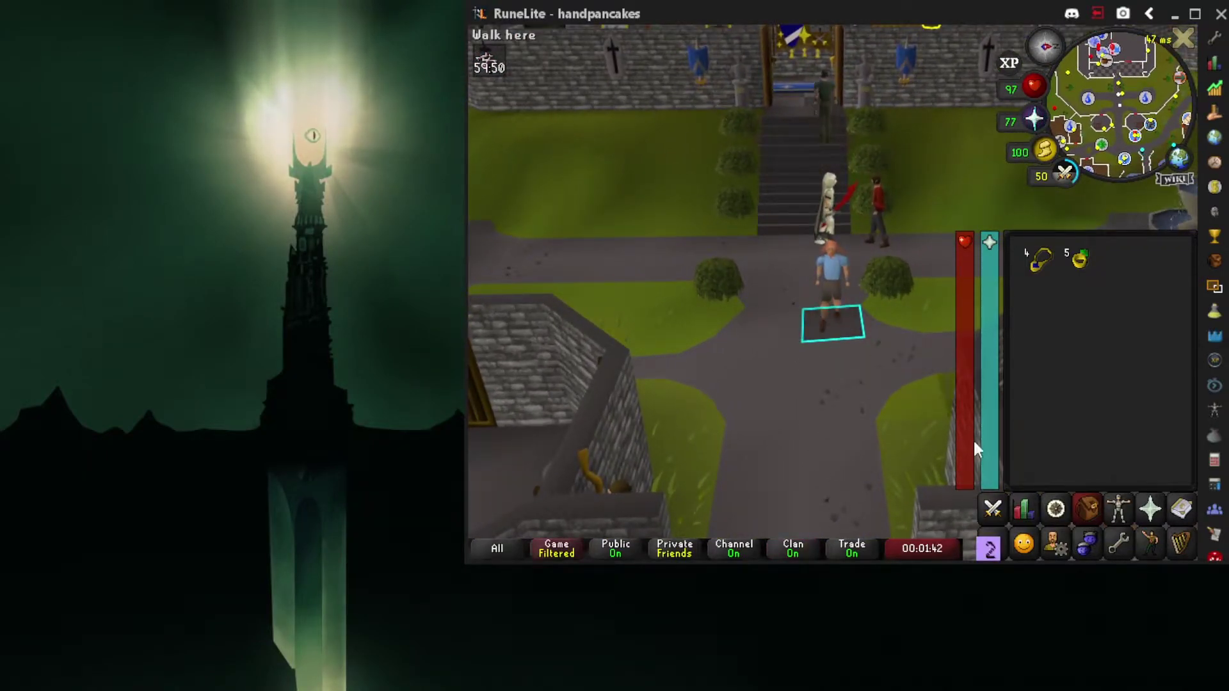
right_click(1084, 501)
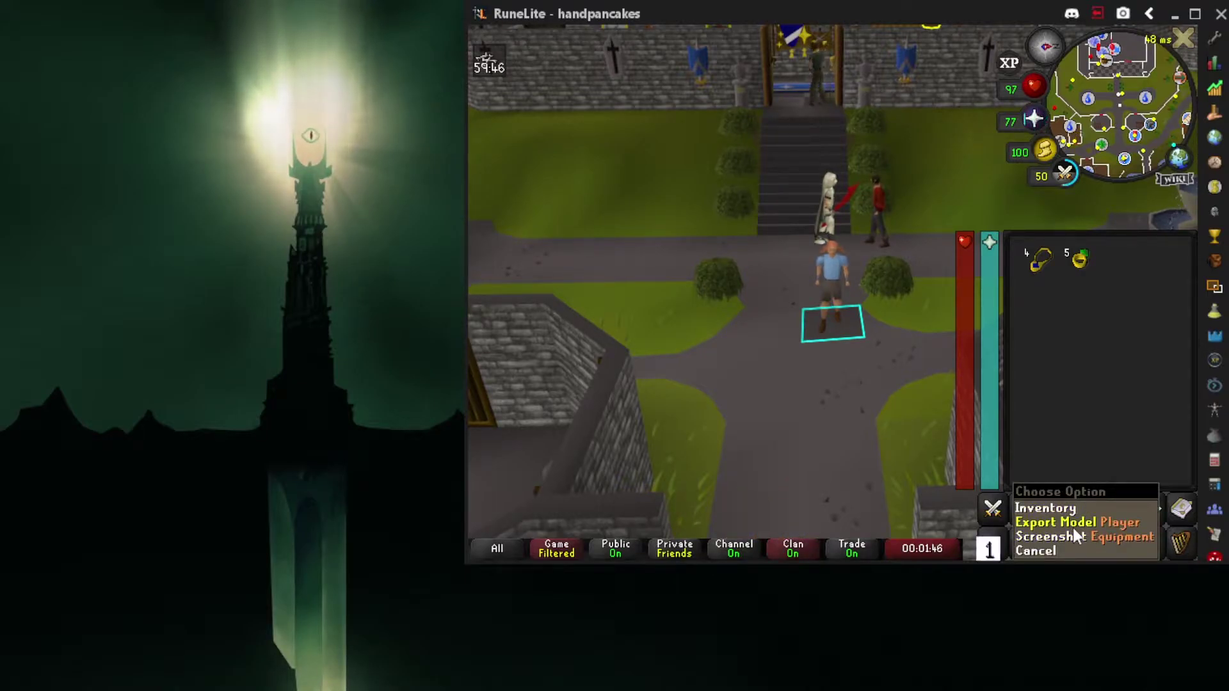
click(1073, 524)
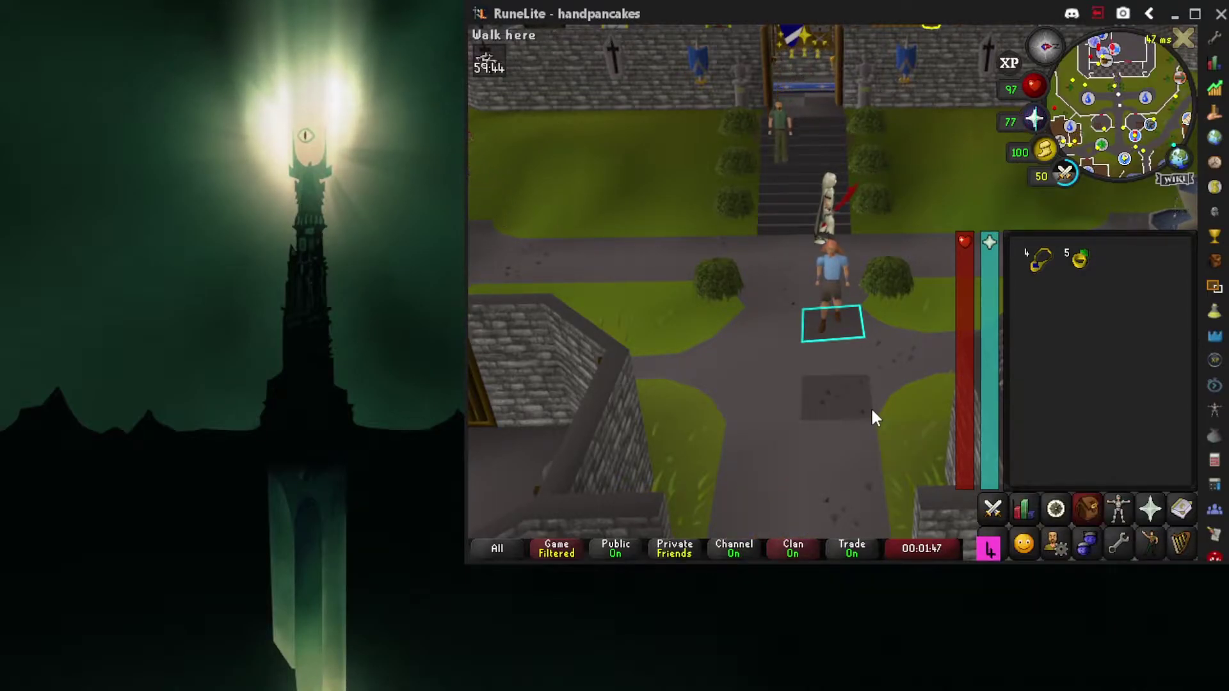
key(Escape)
click(1099, 452)
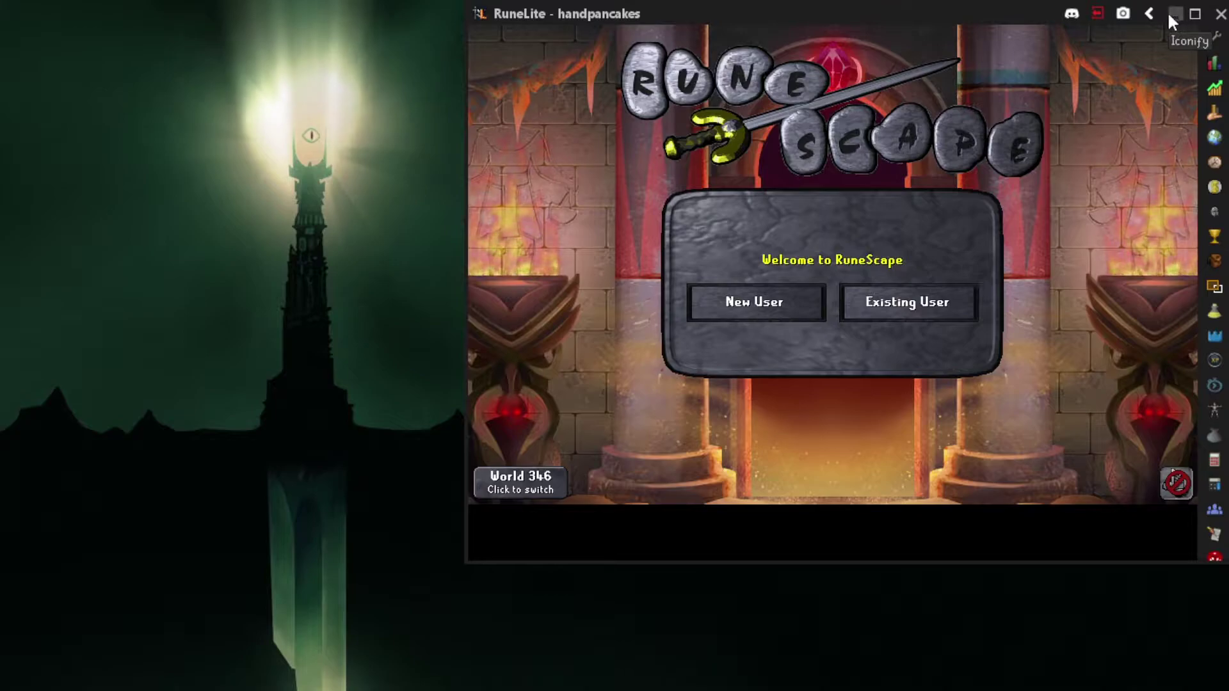
Step: Open RuneLite's screenshots folder and go from there to the models folder inside .runelite
click(1120, 15)
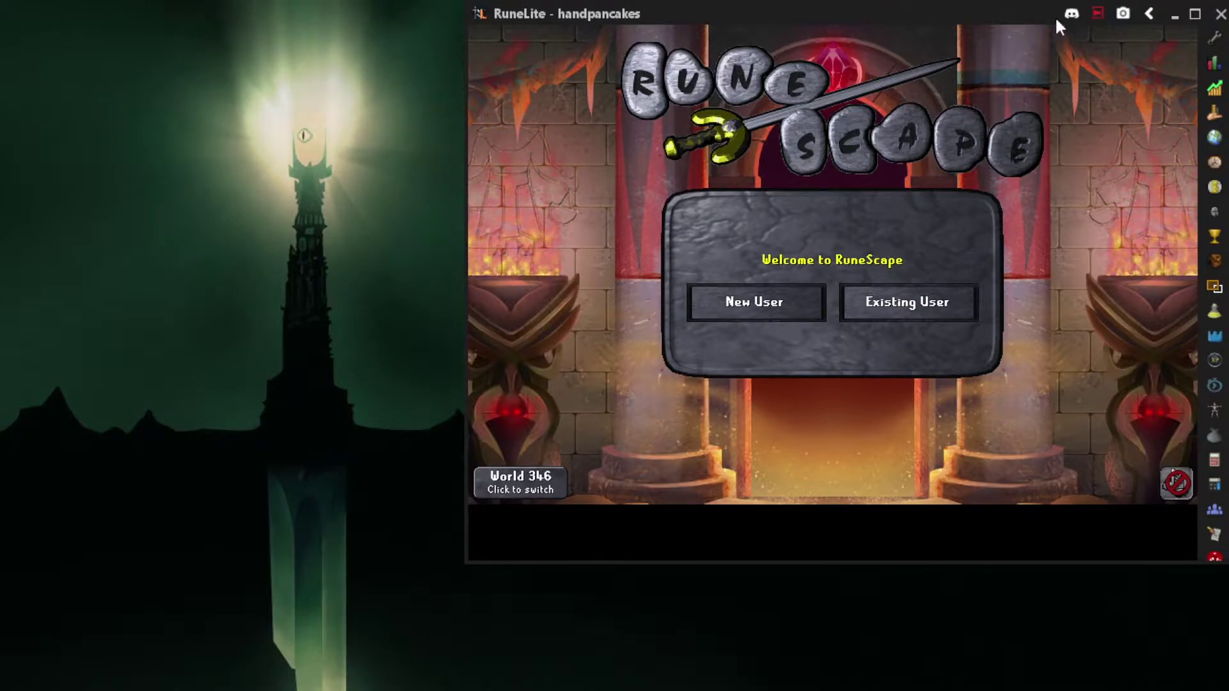
right_click(1121, 14)
click(1124, 27)
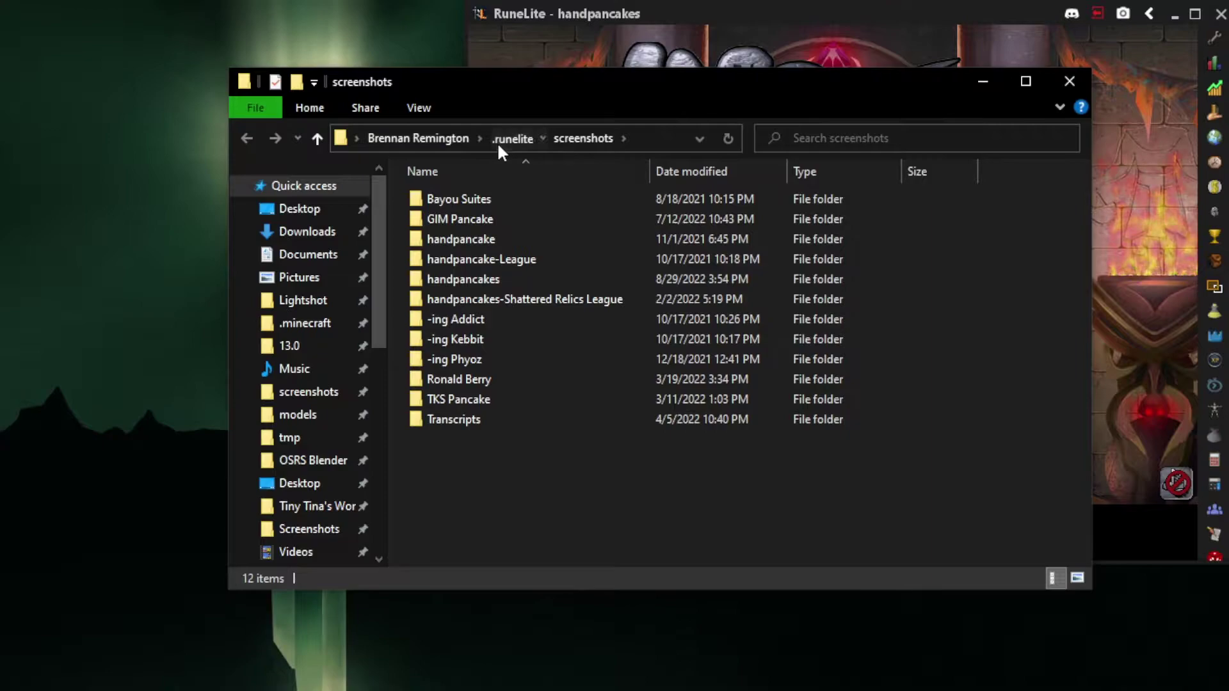
click(497, 141)
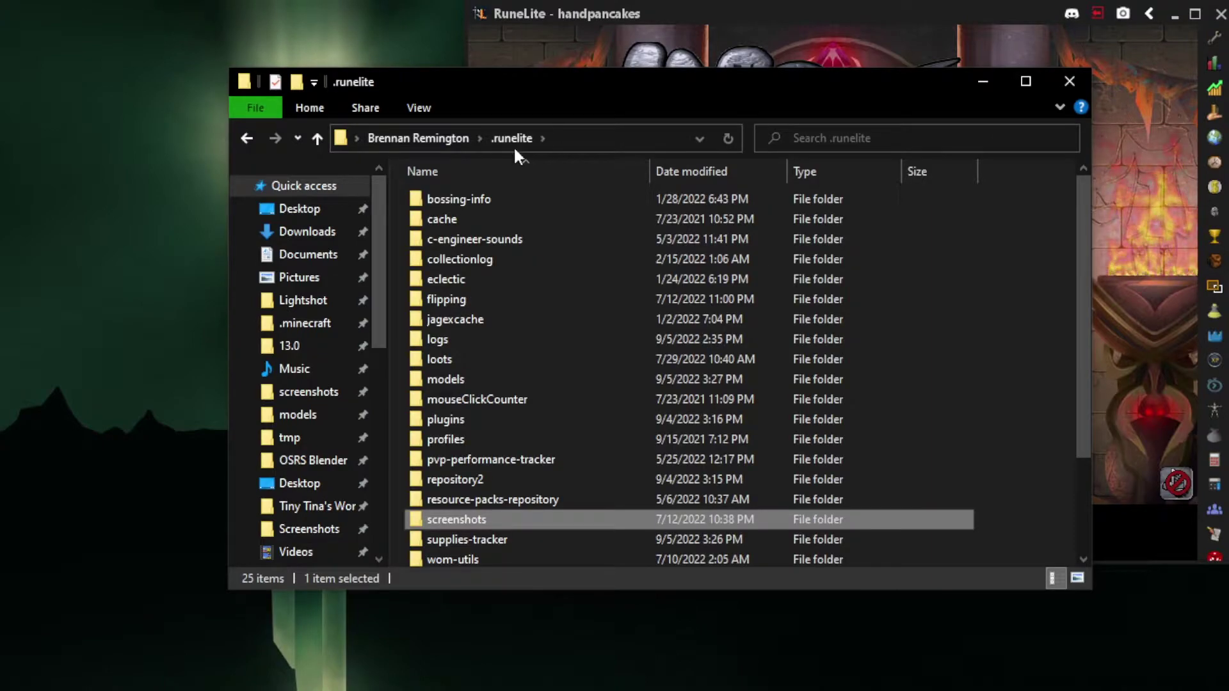
double_click(452, 384)
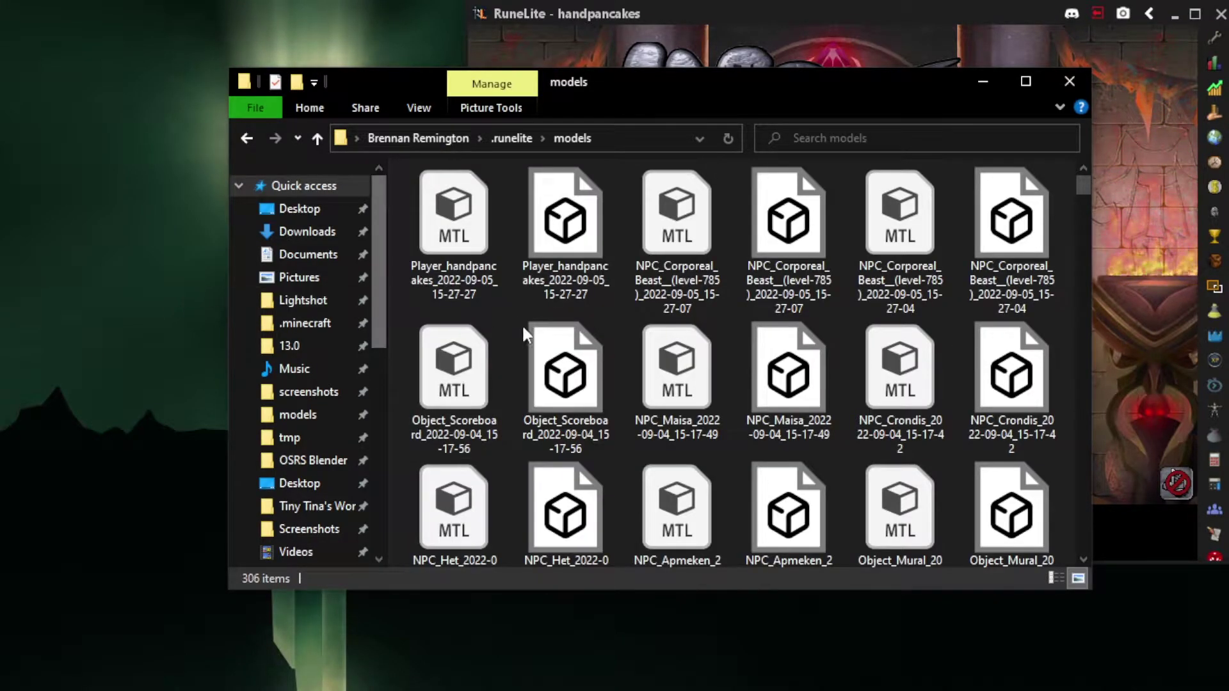
Step: Select the six newly exported model files, examine the player OBJ in 3D Viewer from several angles, and close the viewer
drag(397, 202, 1018, 304)
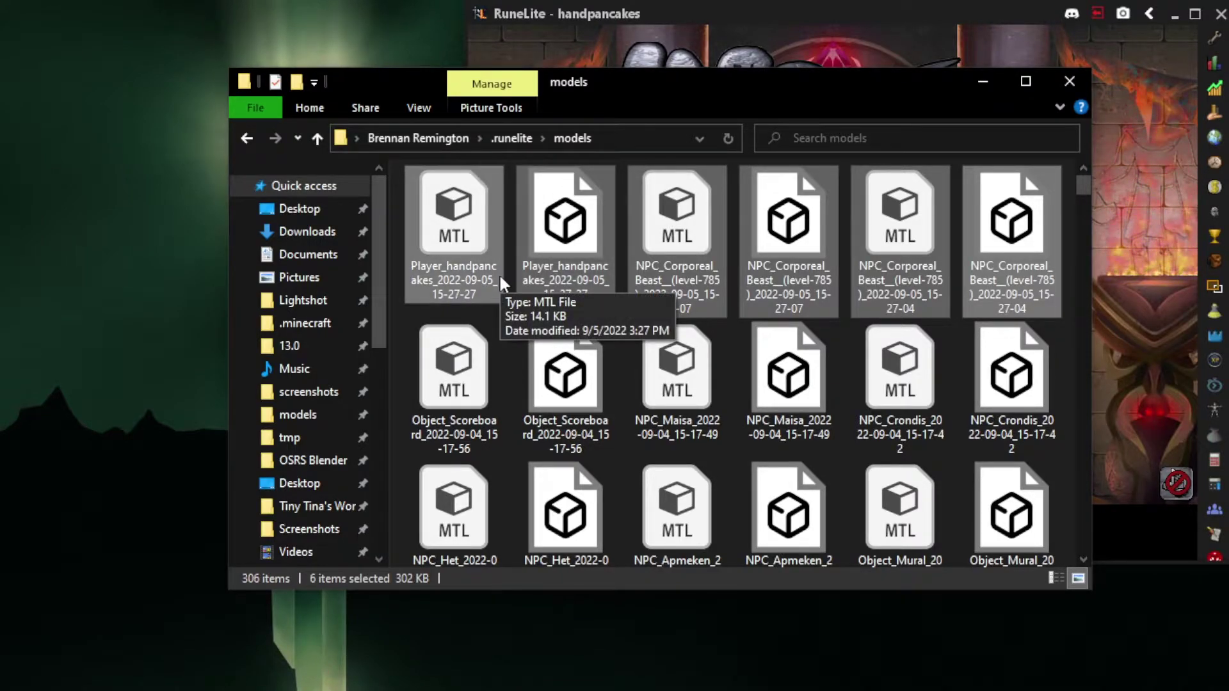
double_click(591, 286)
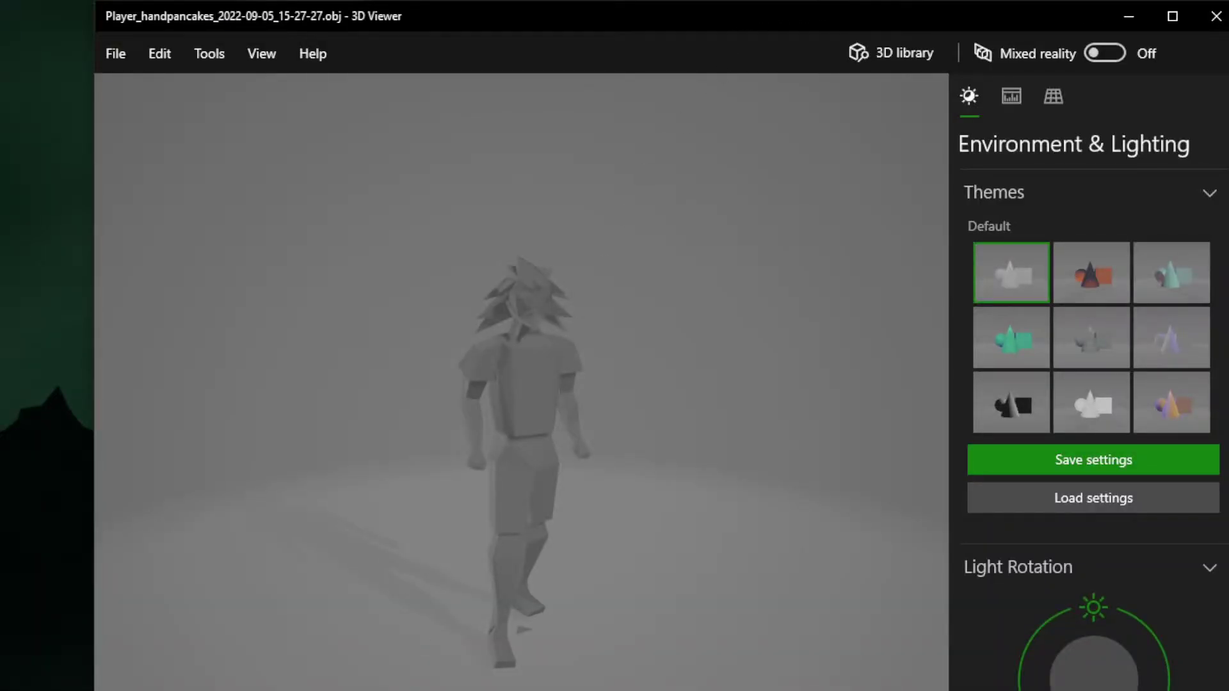
drag(94, 690, 44, 684)
drag(384, 375, 427, 363)
scroll(435, 275, up, 4)
drag(436, 274, 570, 157)
scroll(455, 208, down, 5)
scroll(551, 208, up, 4)
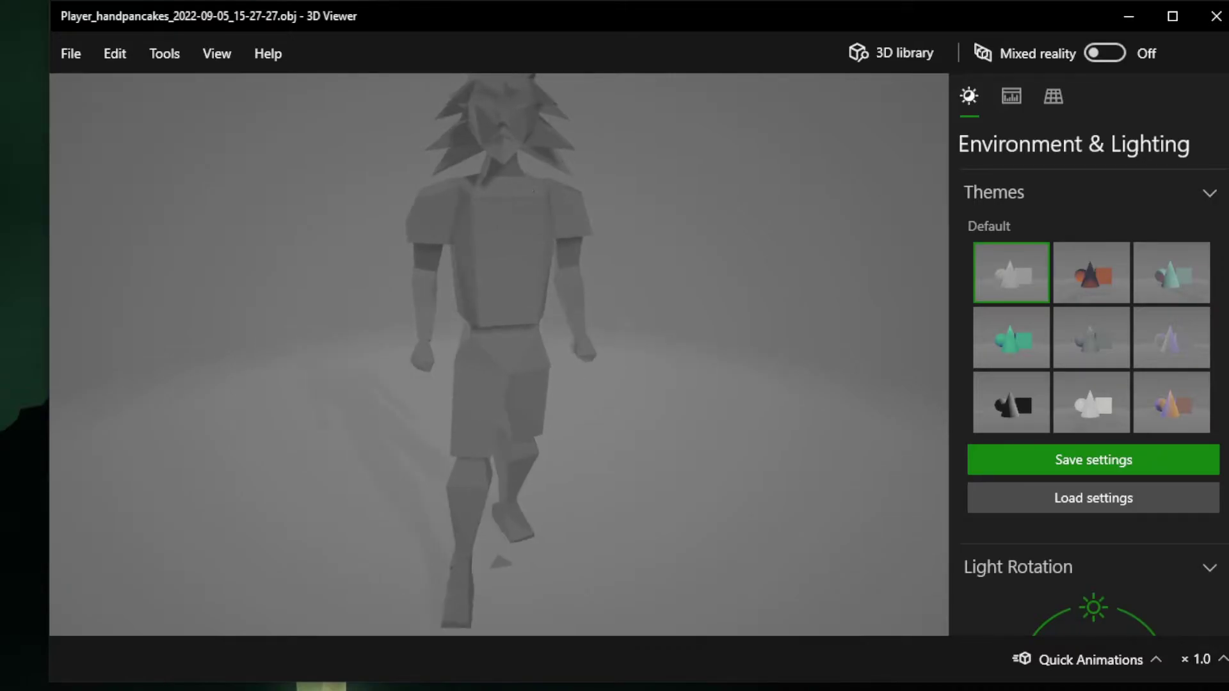
click(1213, 22)
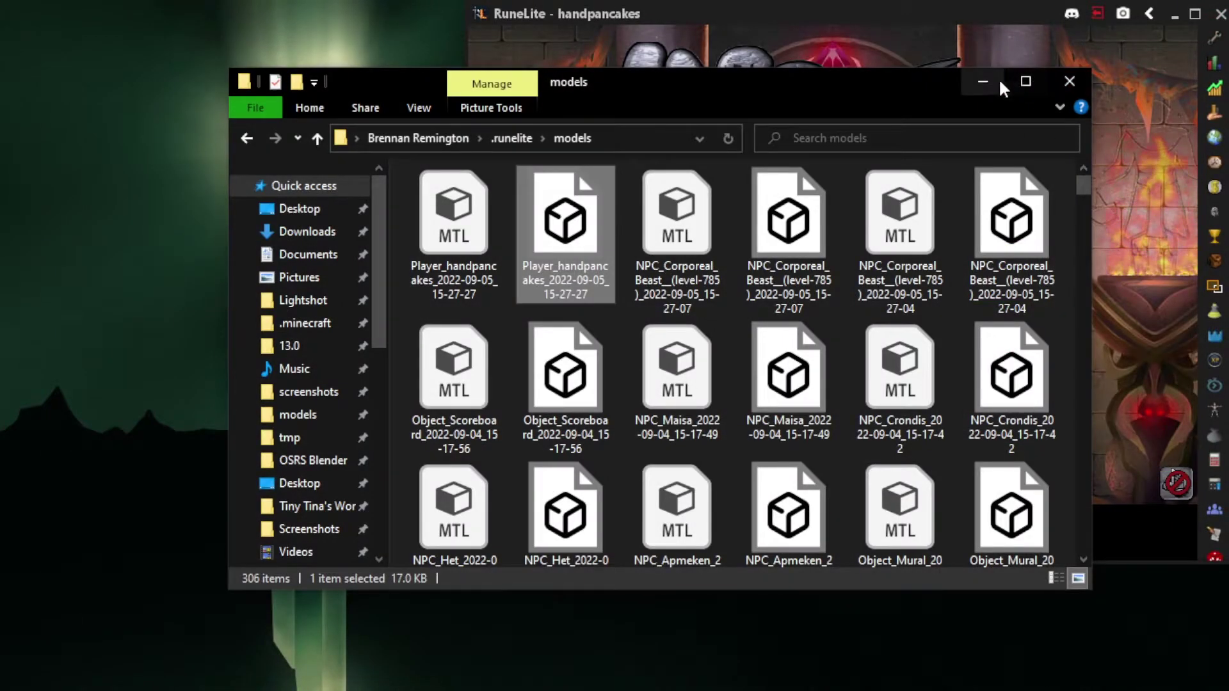
Step: Switch to Blender and start a new General file
click(1205, 77)
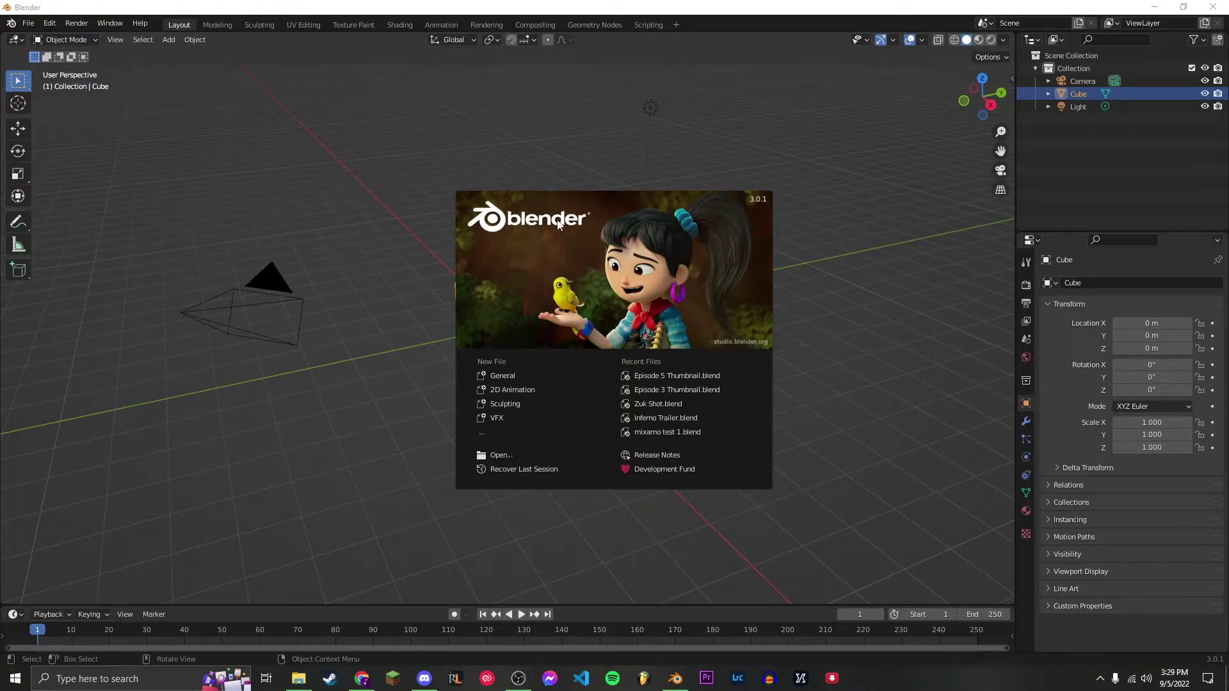
click(519, 375)
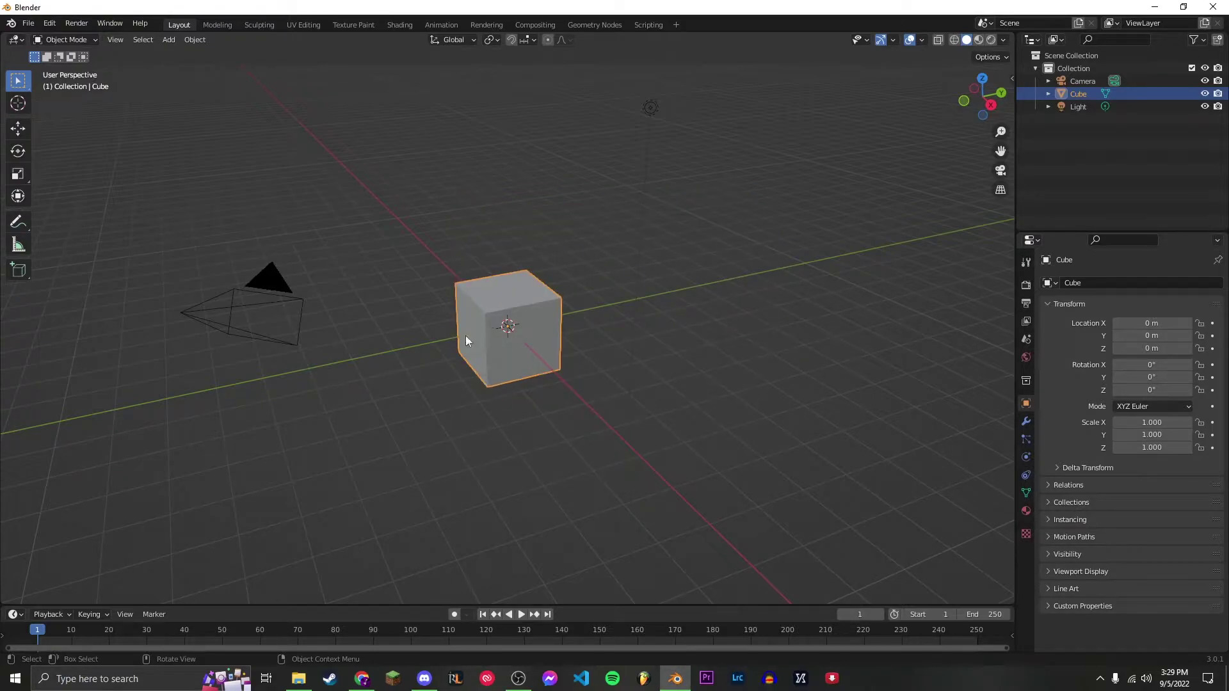
middle_drag(466, 278, 513, 325)
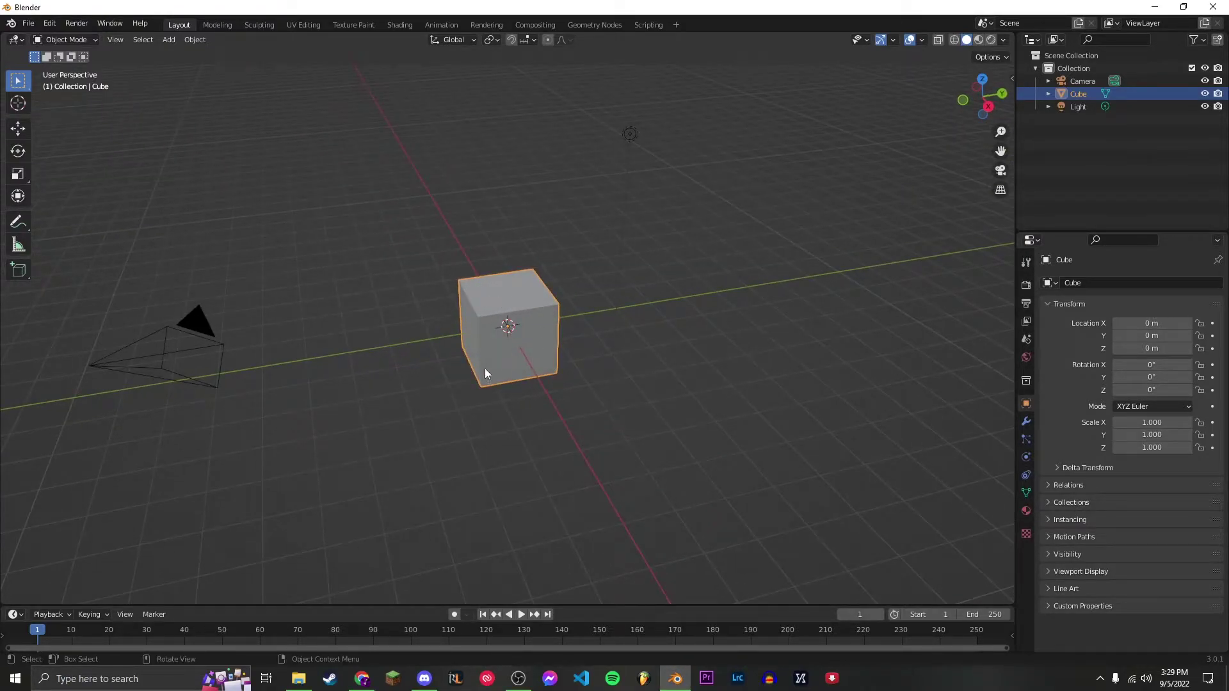
Step: Examine the scene's light and camera, including the view through the camera
click(629, 134)
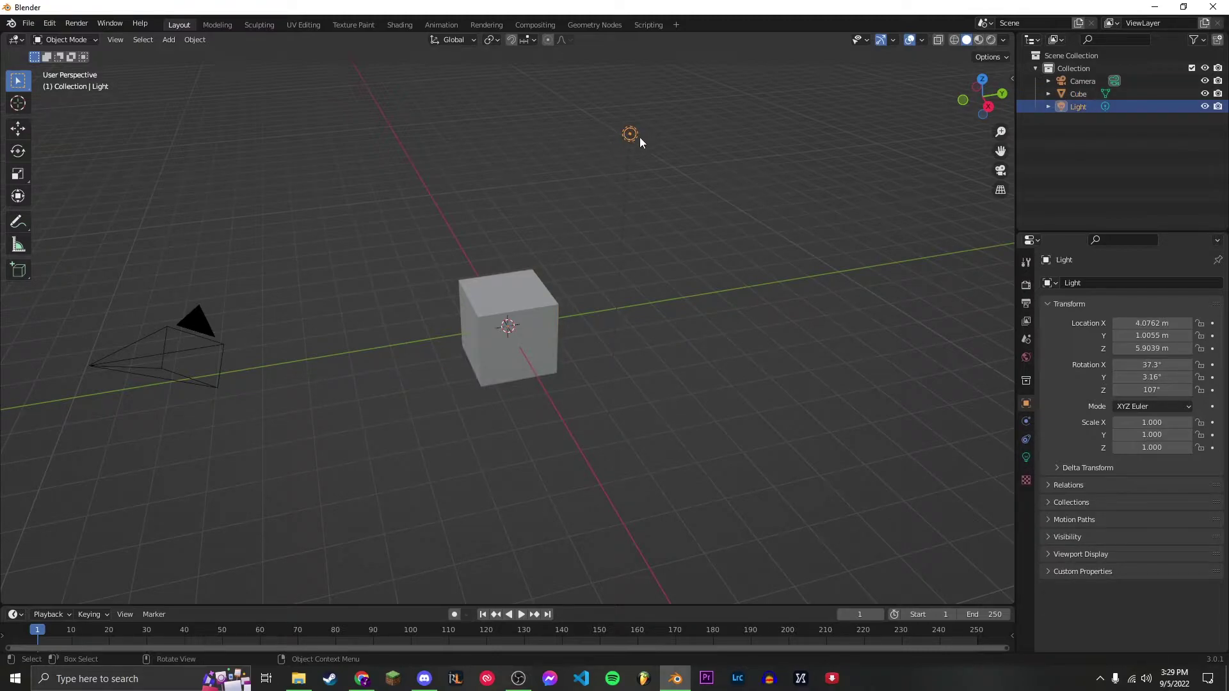
click(238, 329)
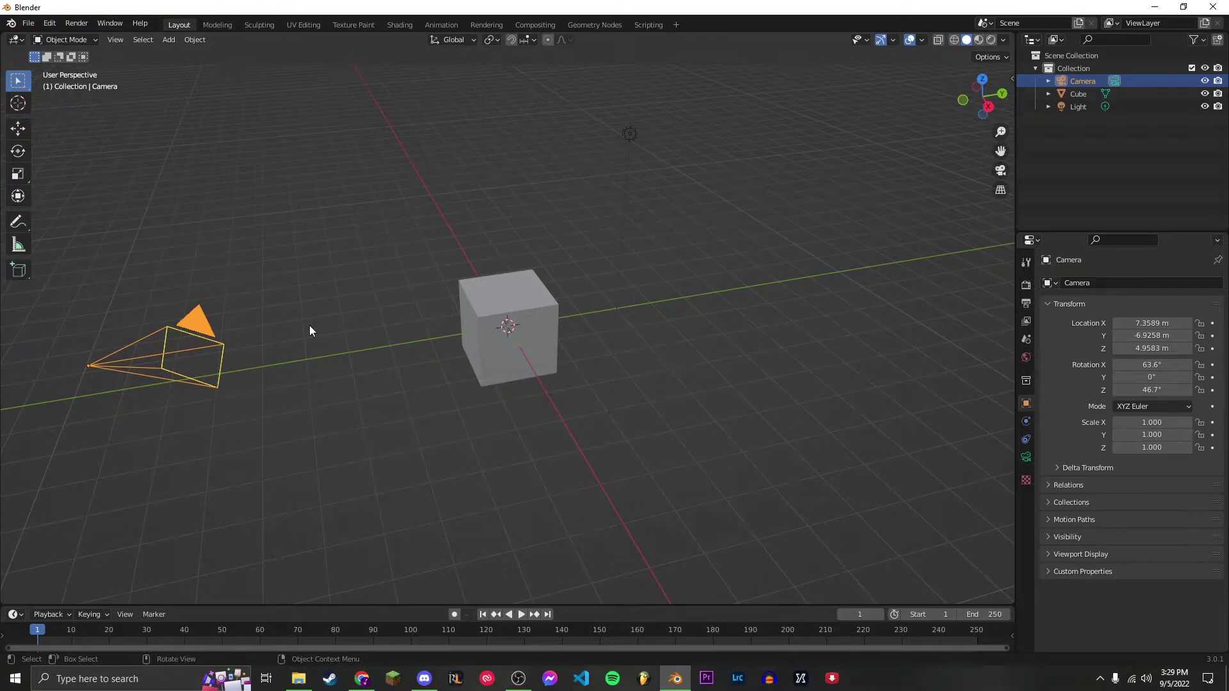
key(KP_0)
click(263, 306)
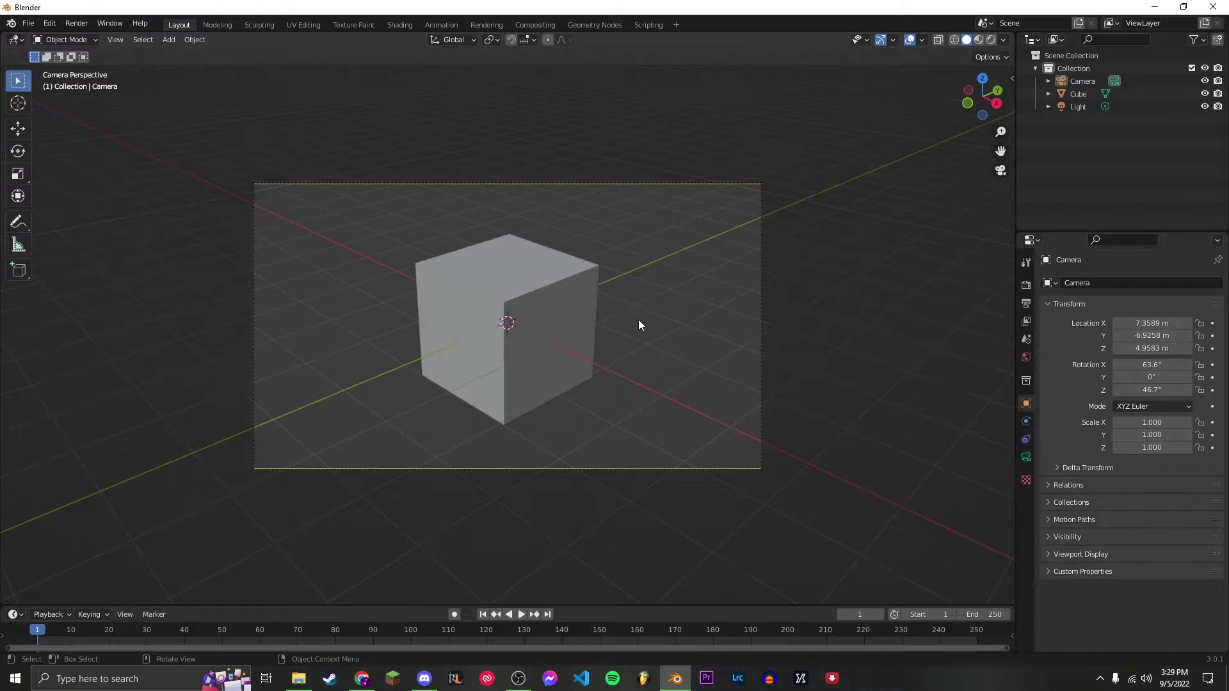
key(KP_0)
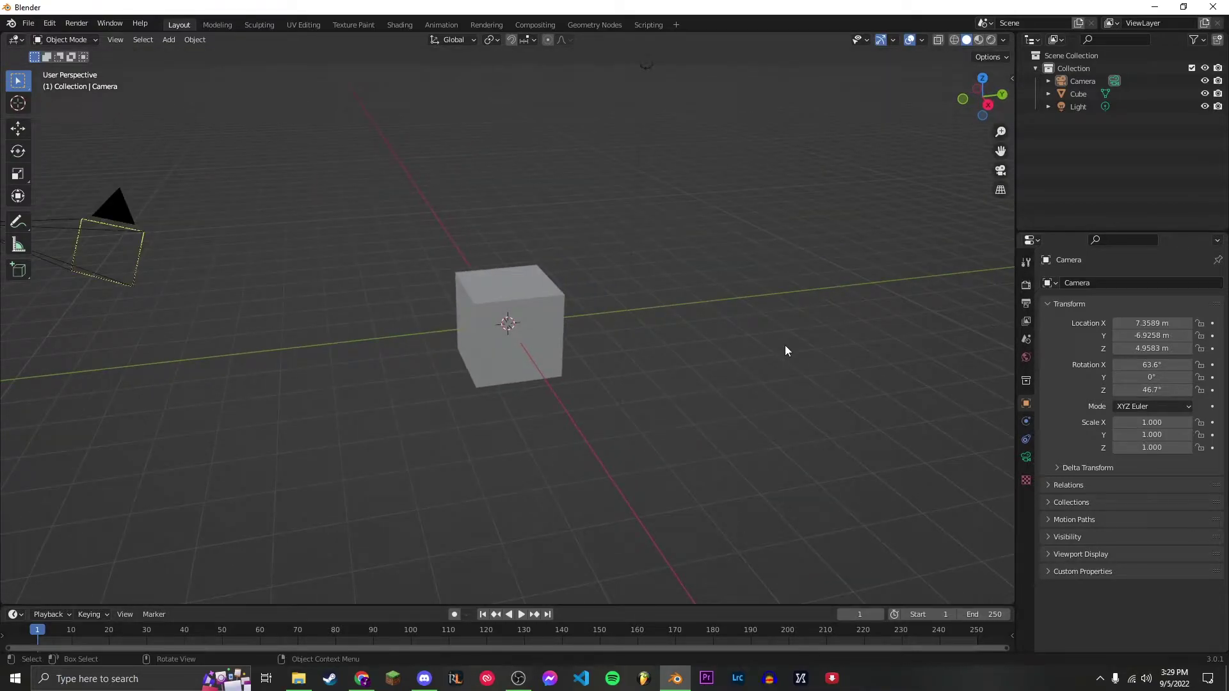
middle_drag(786, 350, 649, 366)
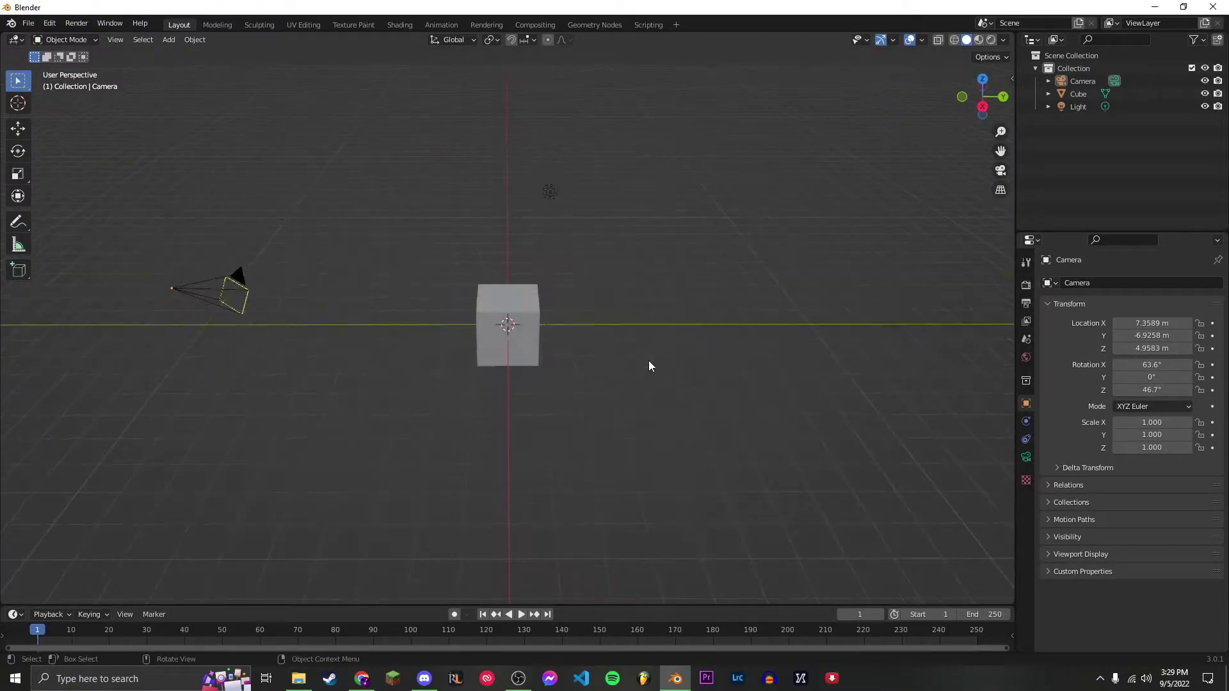
Step: Set the camera's location to 0 m on X, Y and Z and its rotation to 90°, 0°, 0°
click(194, 296)
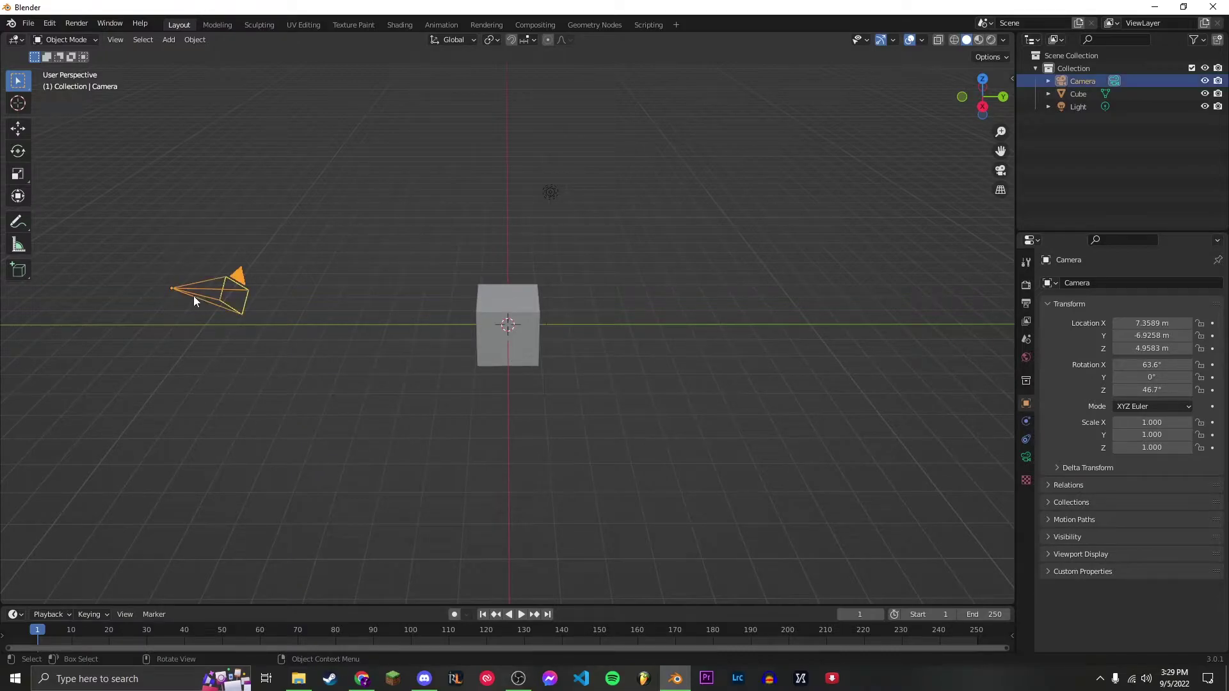
text(0)
key(Return)
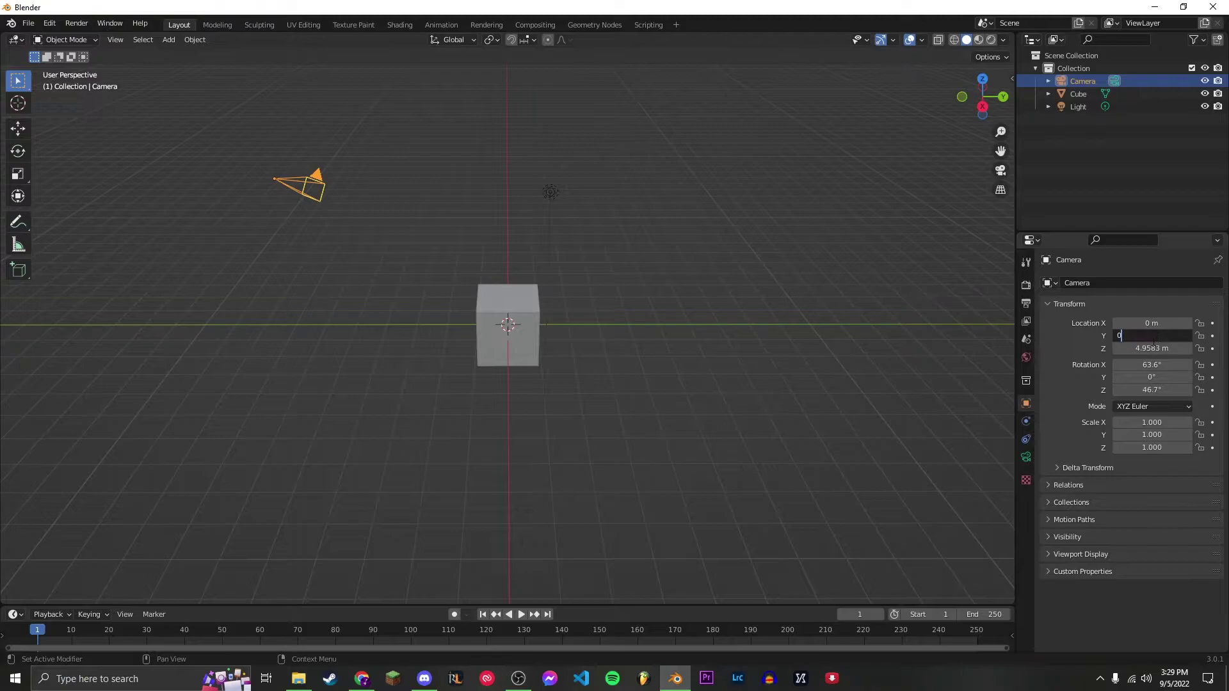
click(1154, 338)
text(0)
key(Return)
click(1138, 349)
text(0)
key(Return)
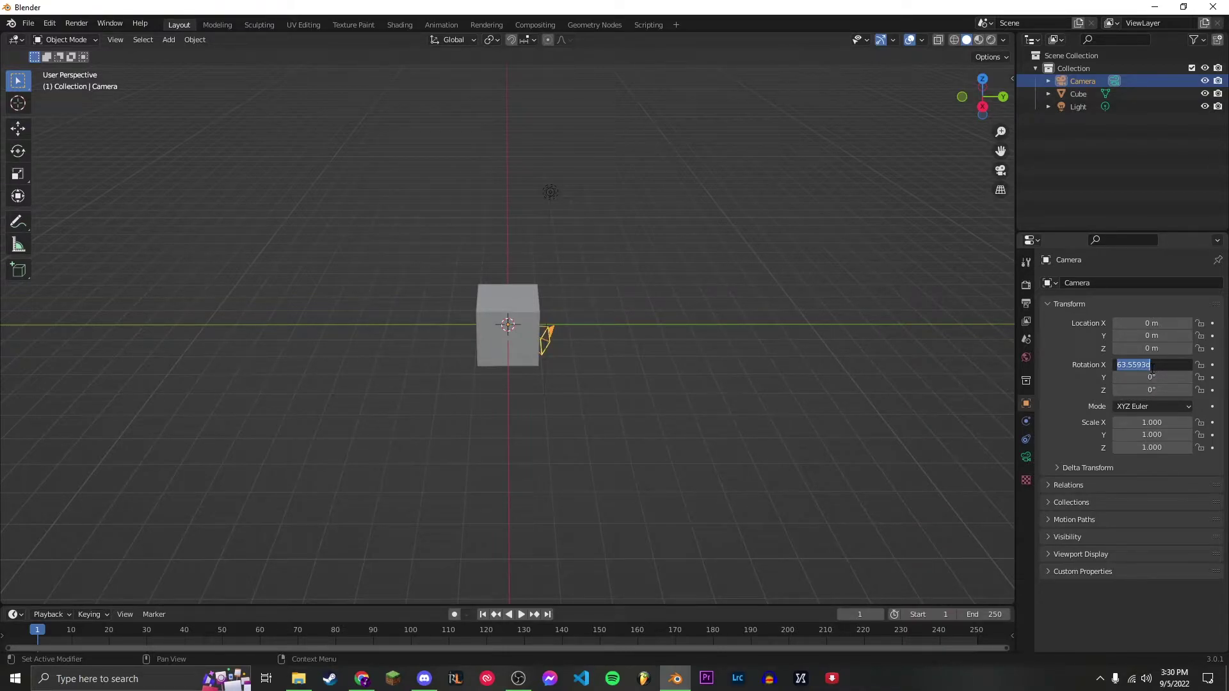
click(739, 359)
middle_drag(739, 359, 530, 336)
scroll(585, 367, up, 6)
key(KP_0)
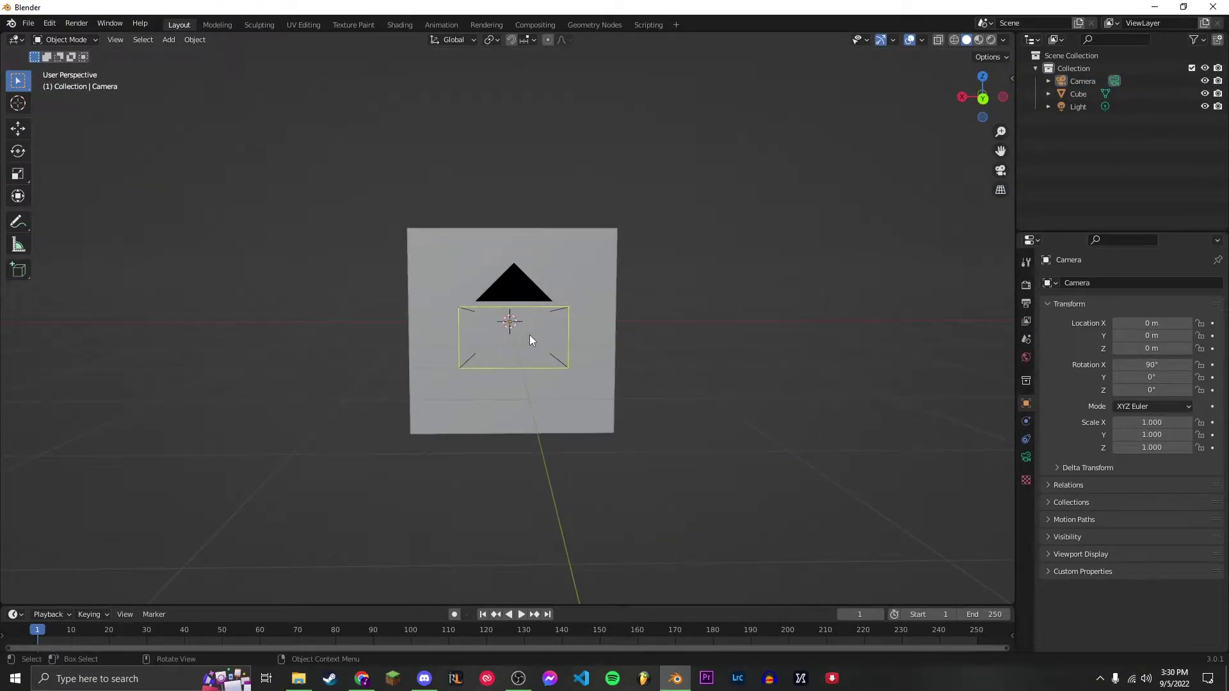
Step: Delete the default cube from the scene
middle_drag(529, 335, 648, 374)
scroll(643, 381, down, 4)
scroll(648, 373, up, 2)
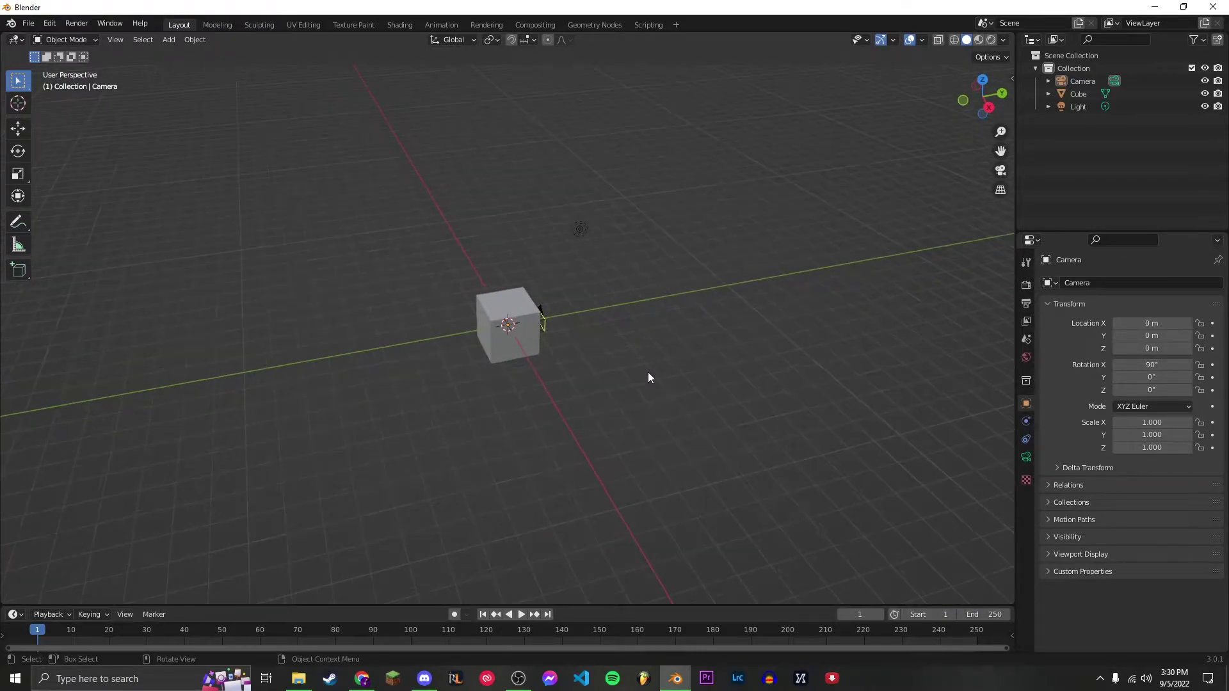
click(482, 322)
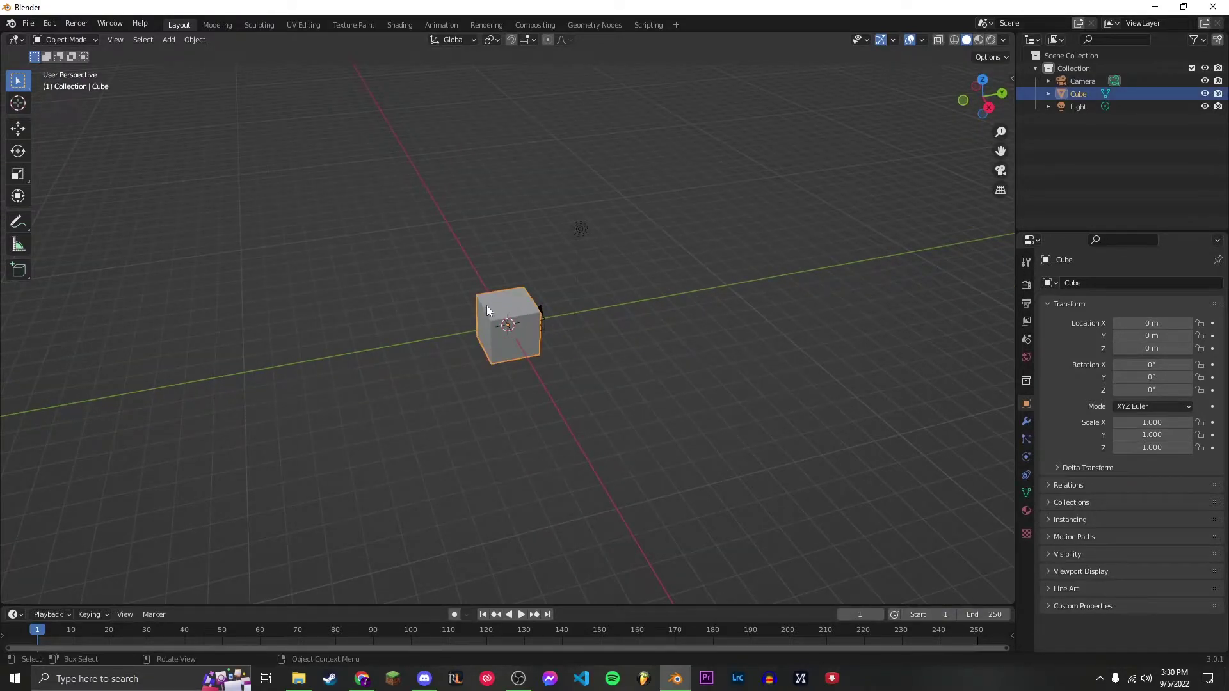
key(Delete)
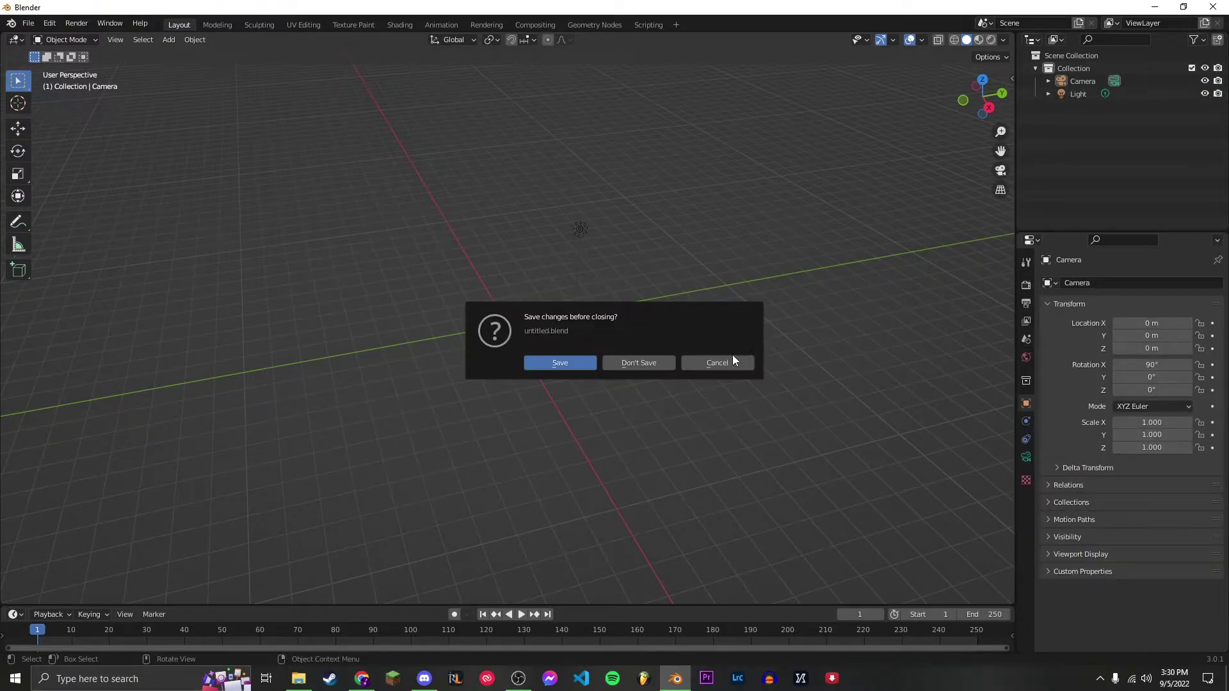
Step: Try to move the camera freely with the Transform tool to about -8.3 m in Y and 3.4 m in Z
click(688, 357)
middle_drag(621, 333, 680, 339)
scroll(552, 362, up, 2)
click(505, 326)
middle_drag(505, 325, 556, 356)
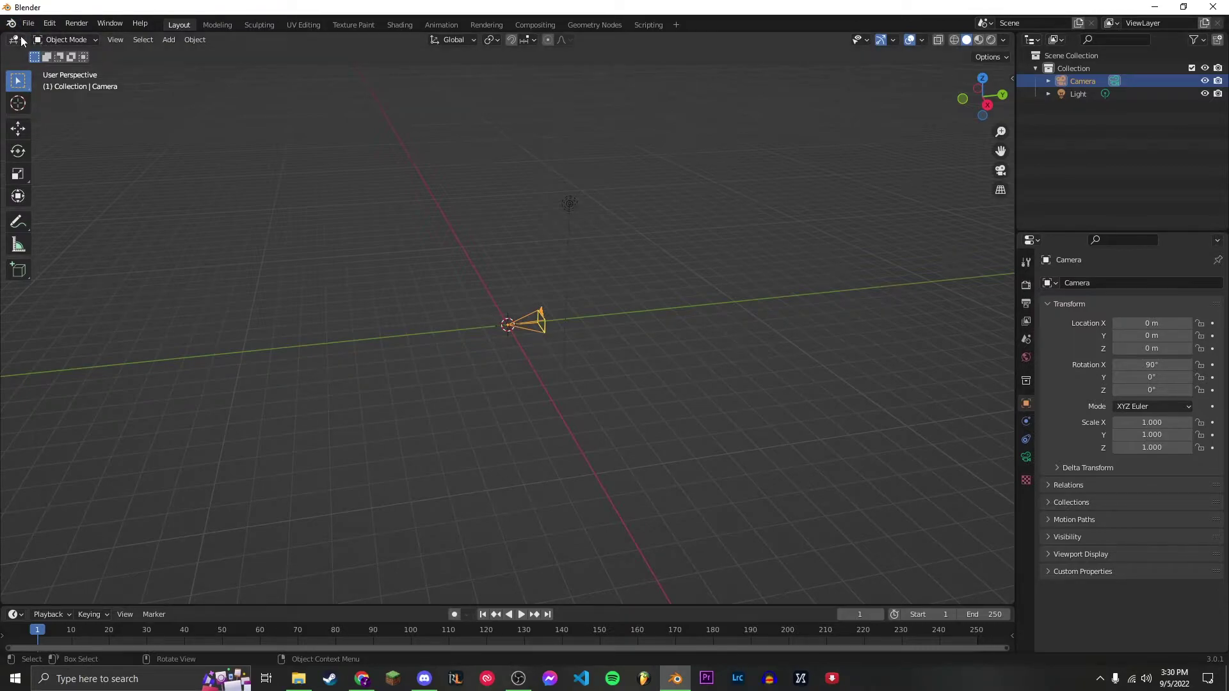
click(17, 197)
drag(577, 319, 268, 192)
click(403, 313)
middle_drag(409, 314, 468, 335)
scroll(457, 340, down, 3)
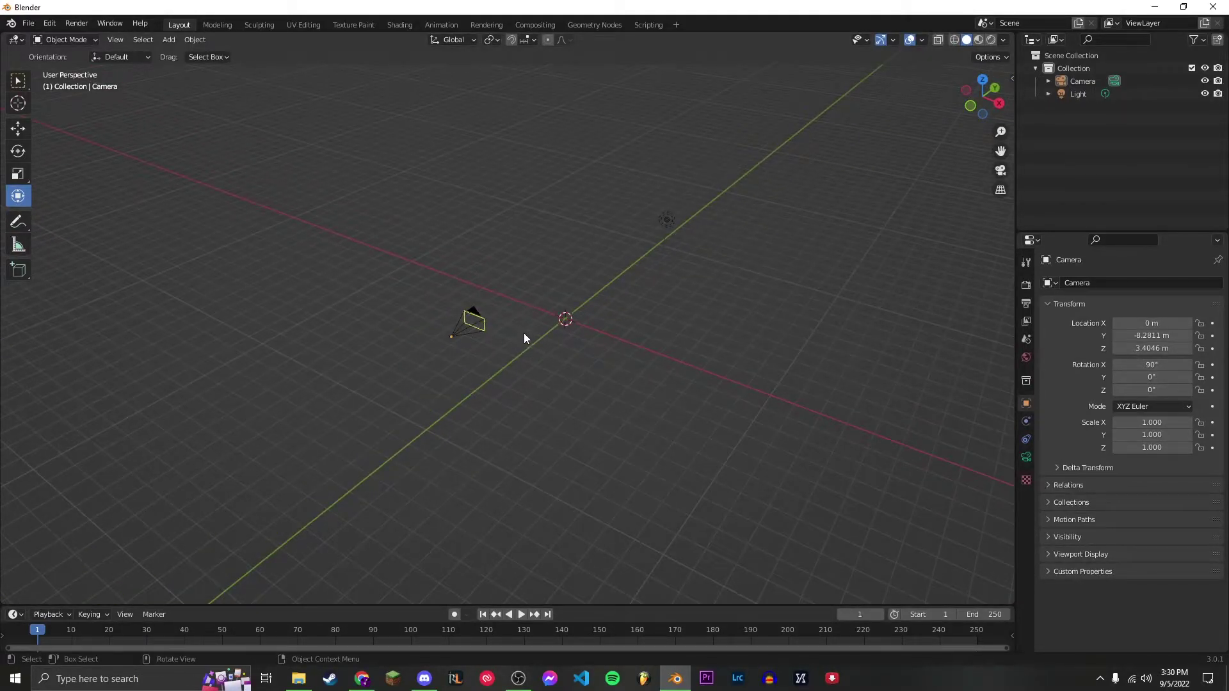
key(ctrl+z)
key(ctrl+z)
key(ctrl+z)
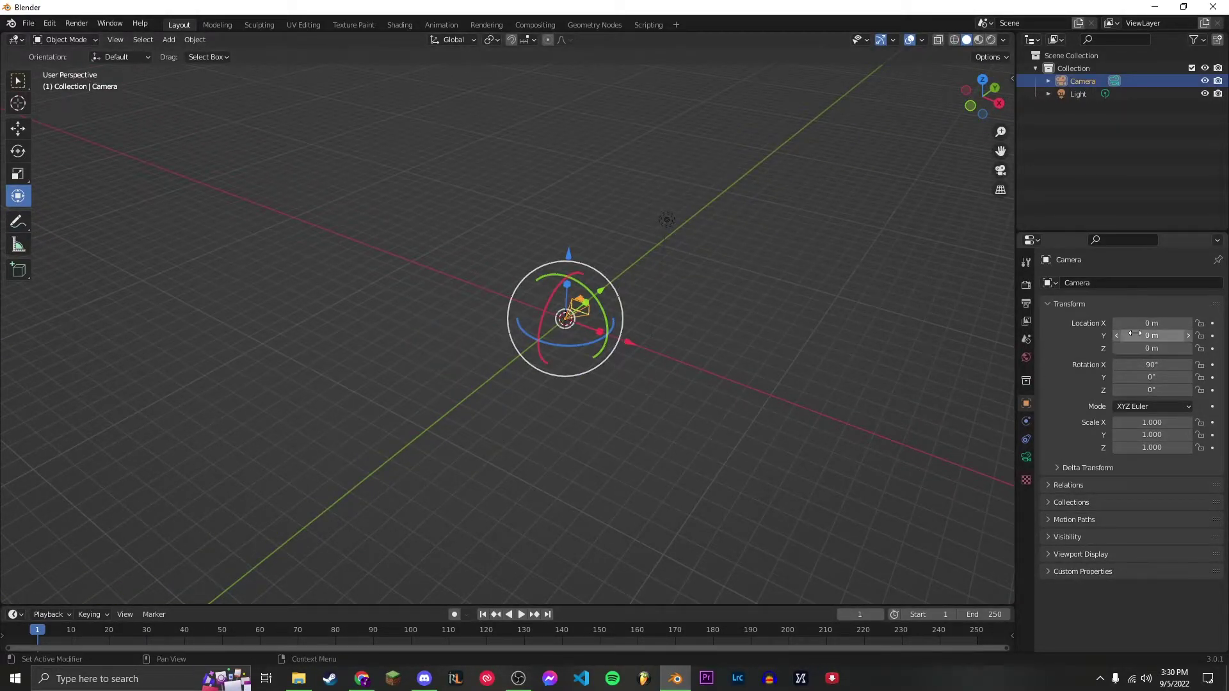
Step: Set the camera's location to -10 m in Y and 5 m in Z
click(1149, 335)
text(-5)
key(Return)
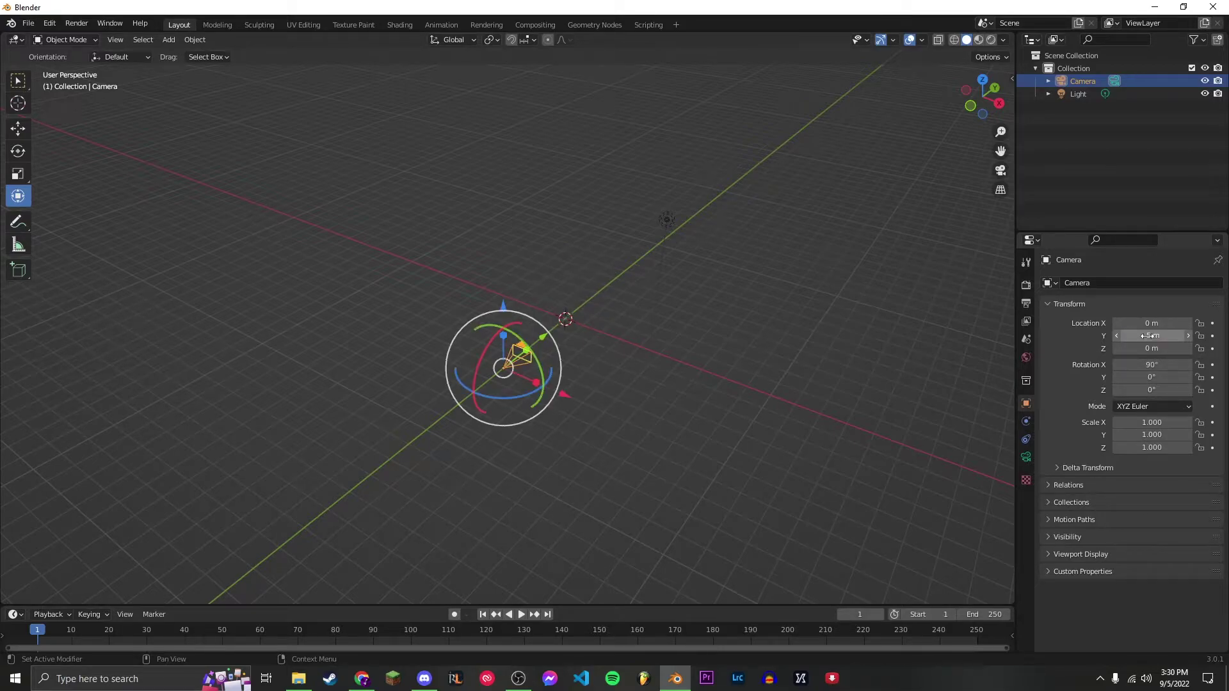
text(5)
key(Return)
click(1146, 335)
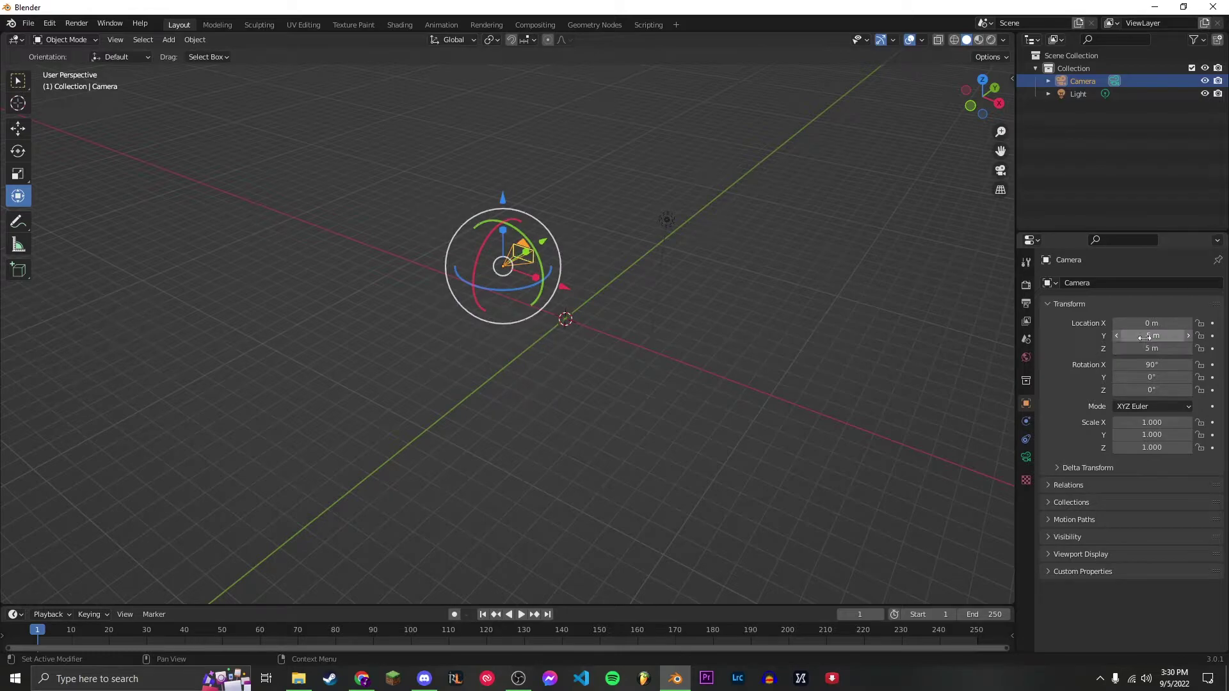
text(-10)
key(Return)
Step: Set the light's X and Y location to 0 m
click(705, 393)
middle_drag(705, 393, 653, 271)
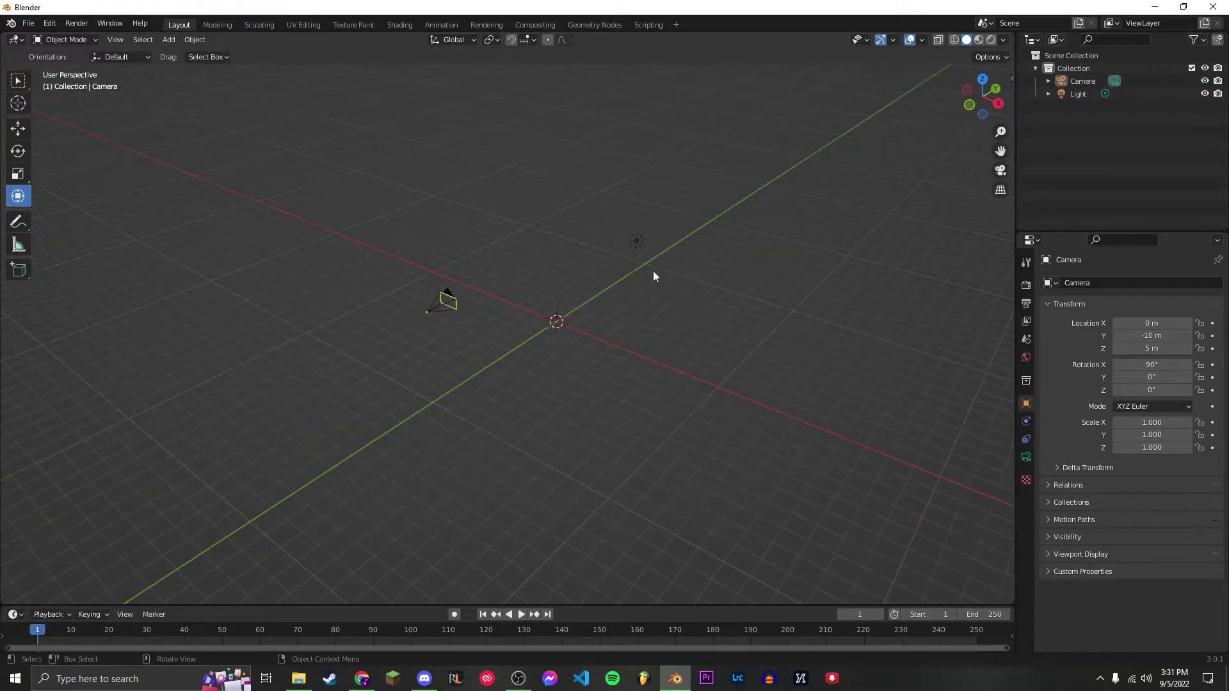
click(642, 245)
click(1146, 324)
text(0)
key(Return)
click(1146, 334)
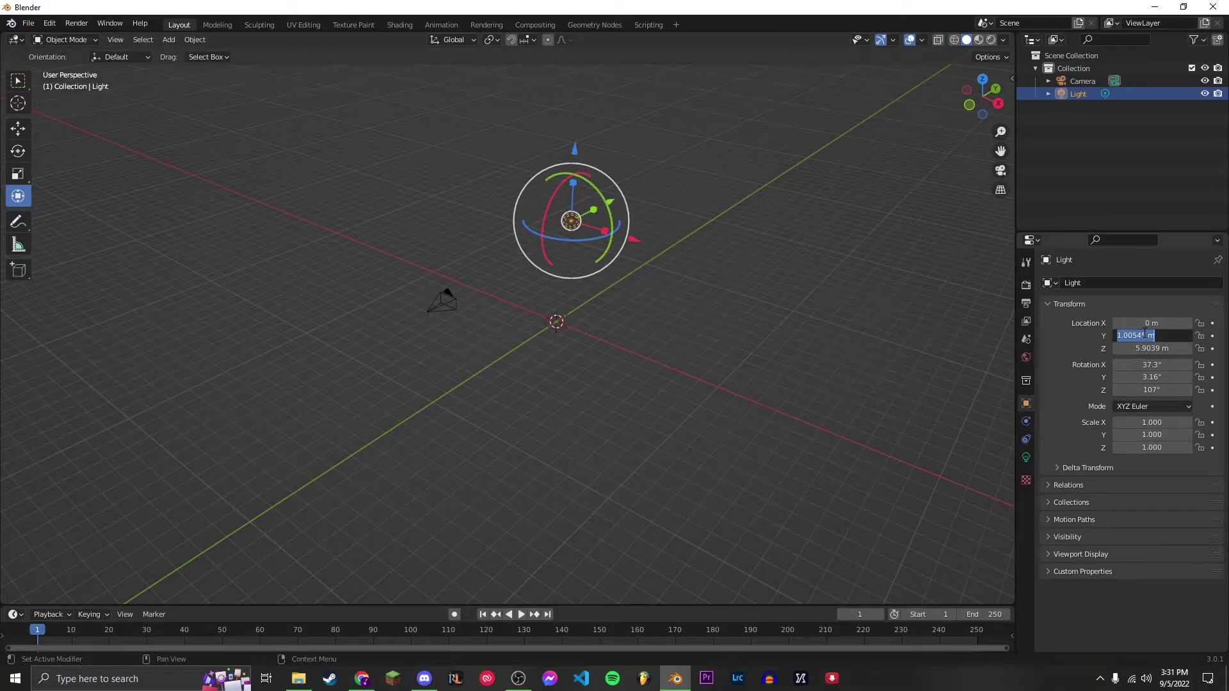
text(0)
key(Return)
Step: Raise the light straight up with the Transform tool to a height of about 9.2 m, then deselect it
click(591, 190)
click(567, 201)
drag(567, 201, 602, 117)
click(770, 210)
key(ctrl+q)
click(714, 363)
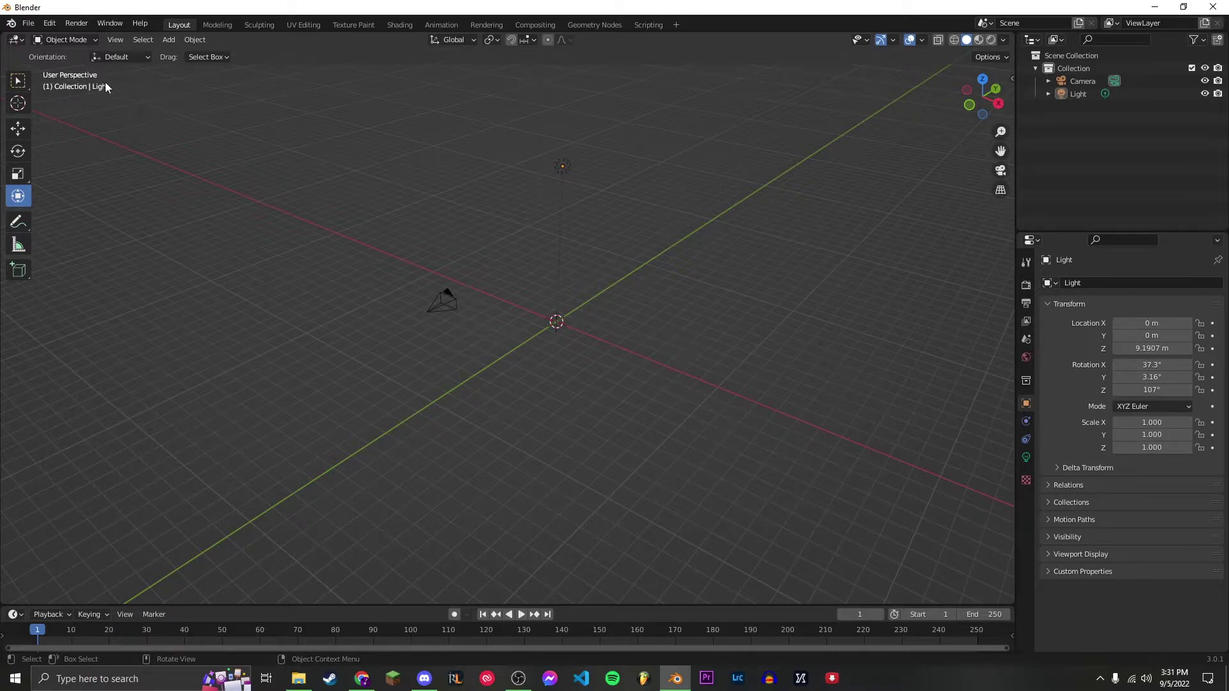
Step: Start a Wavefront (.obj) import and browse to the models folder inside .runelite in the user folder on drive C
click(36, 27)
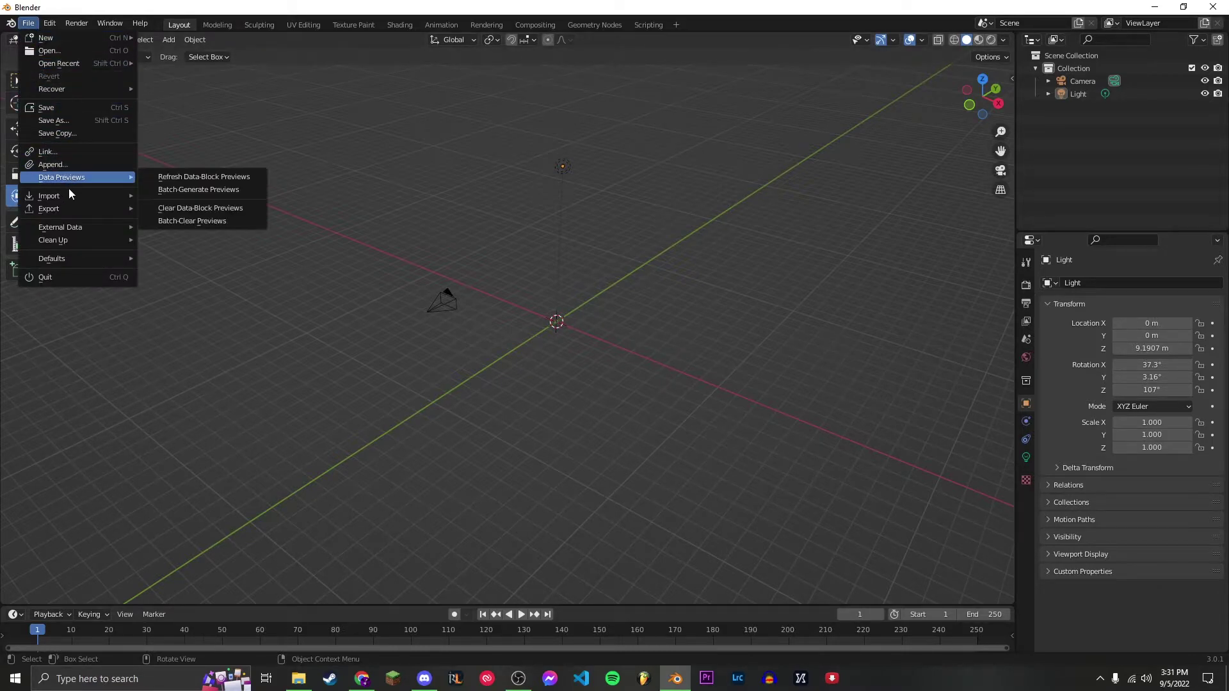
mouse_move(71, 196)
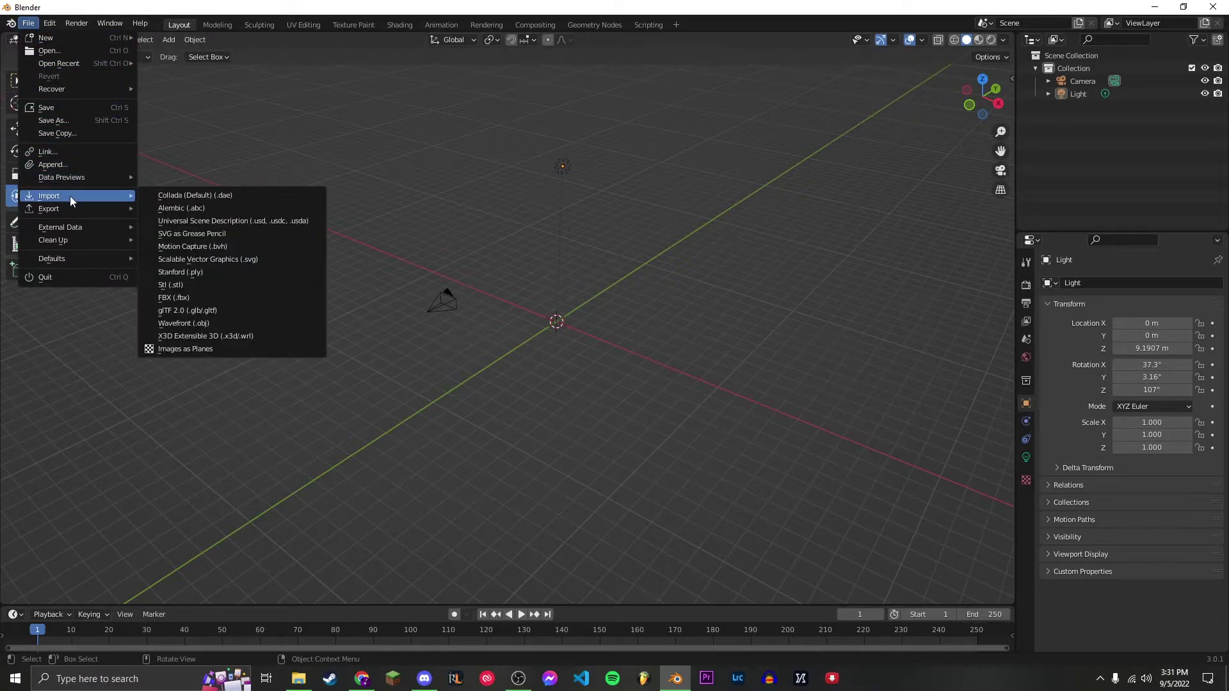
click(192, 323)
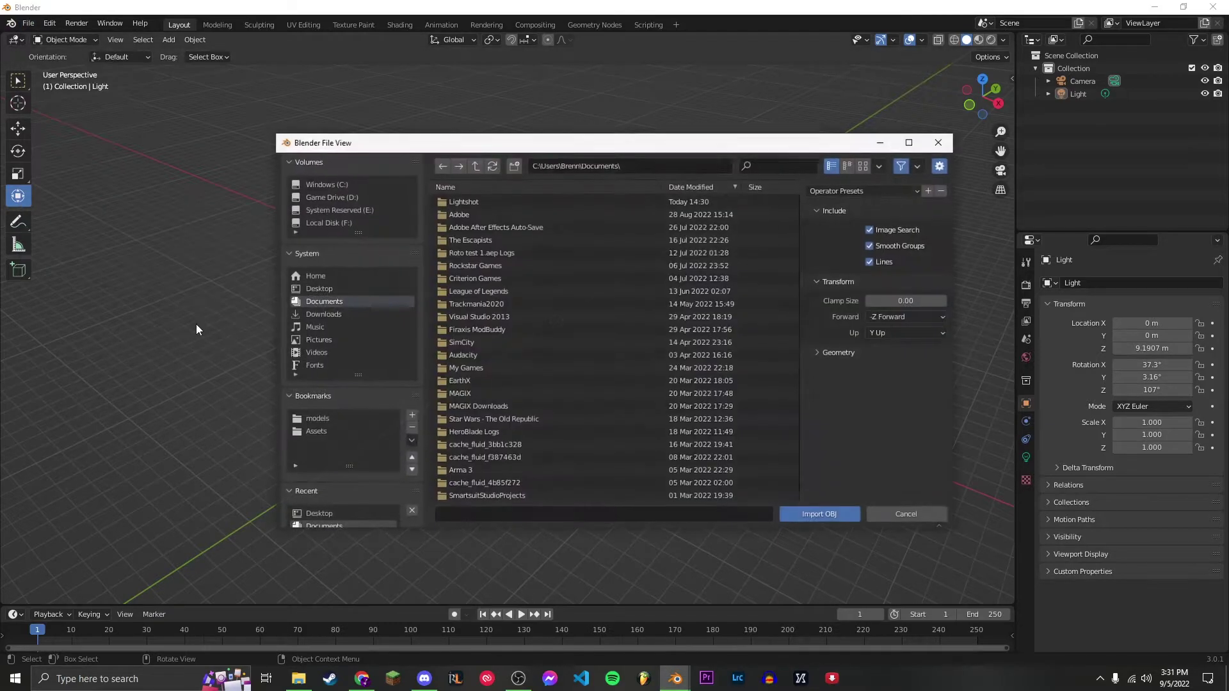
click(318, 291)
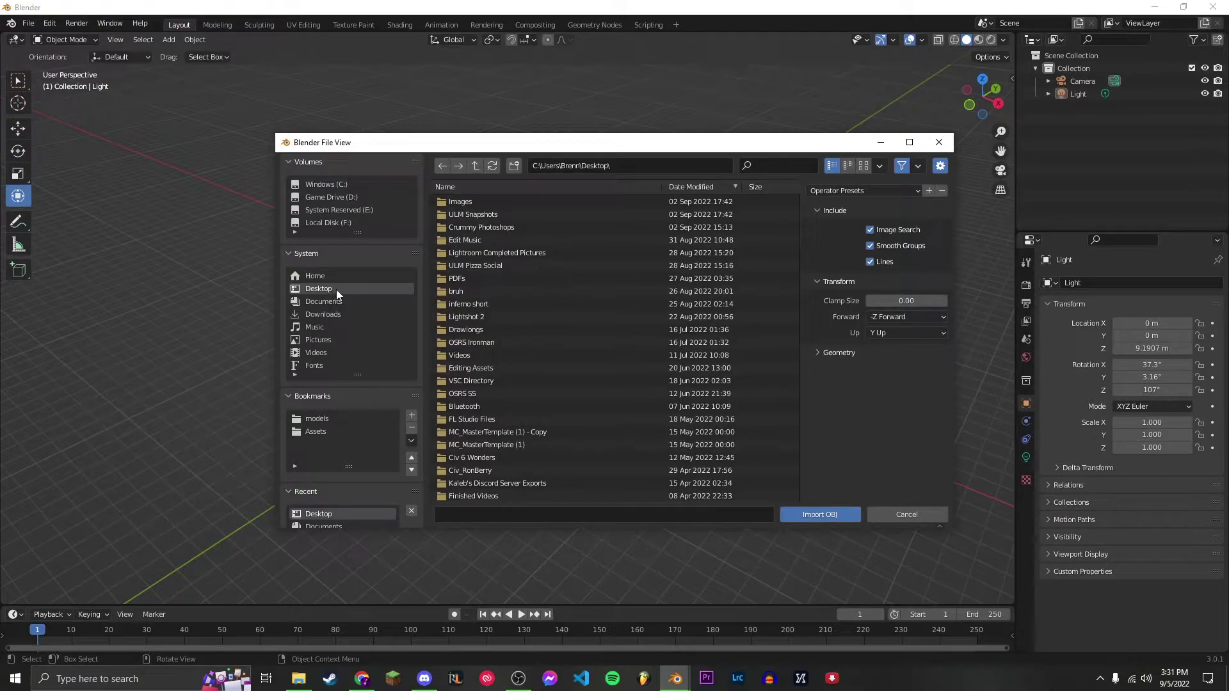
click(333, 184)
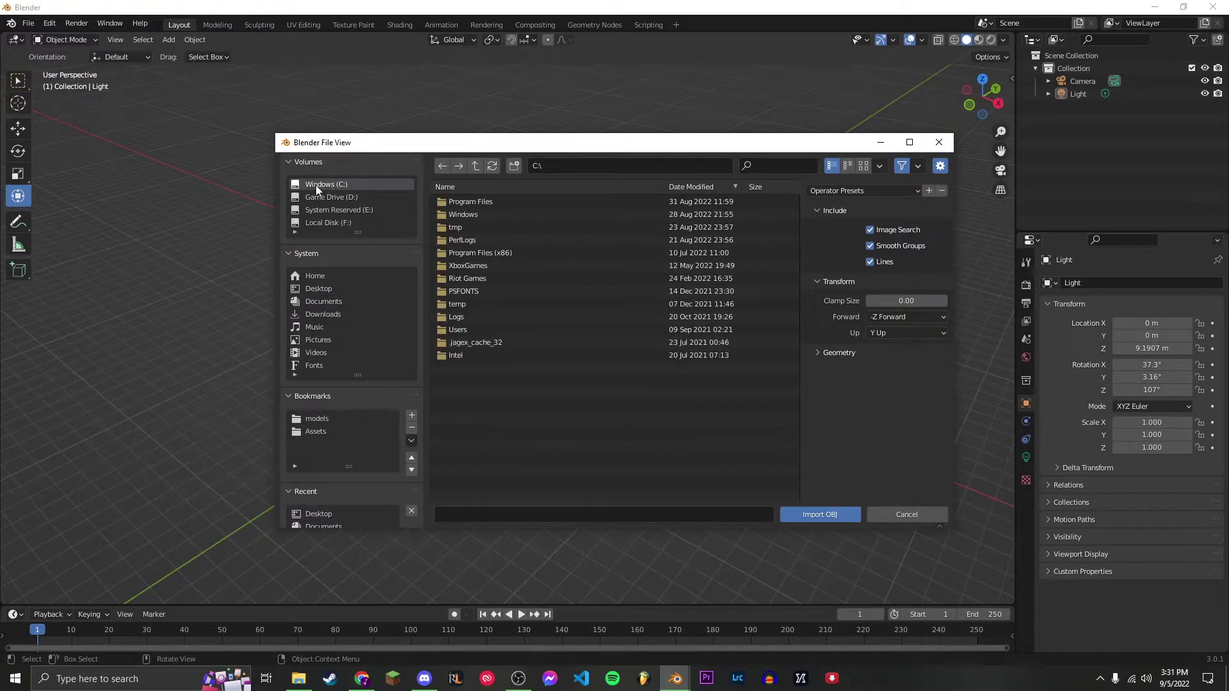
double_click(458, 330)
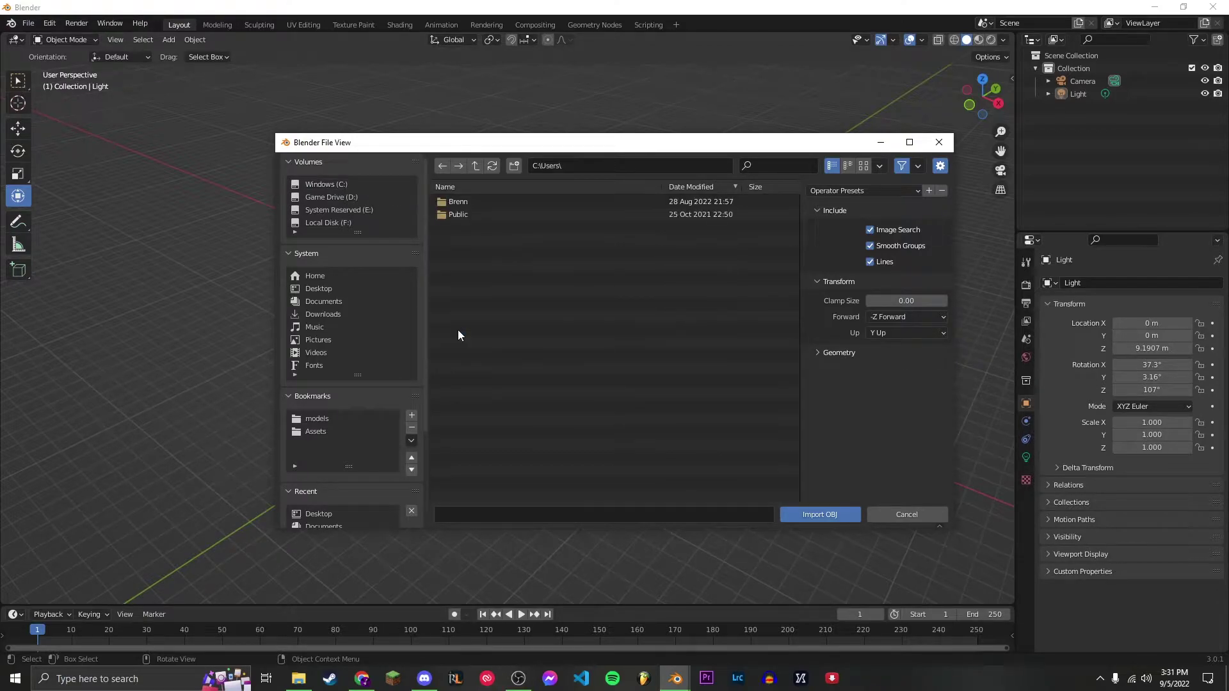
double_click(460, 201)
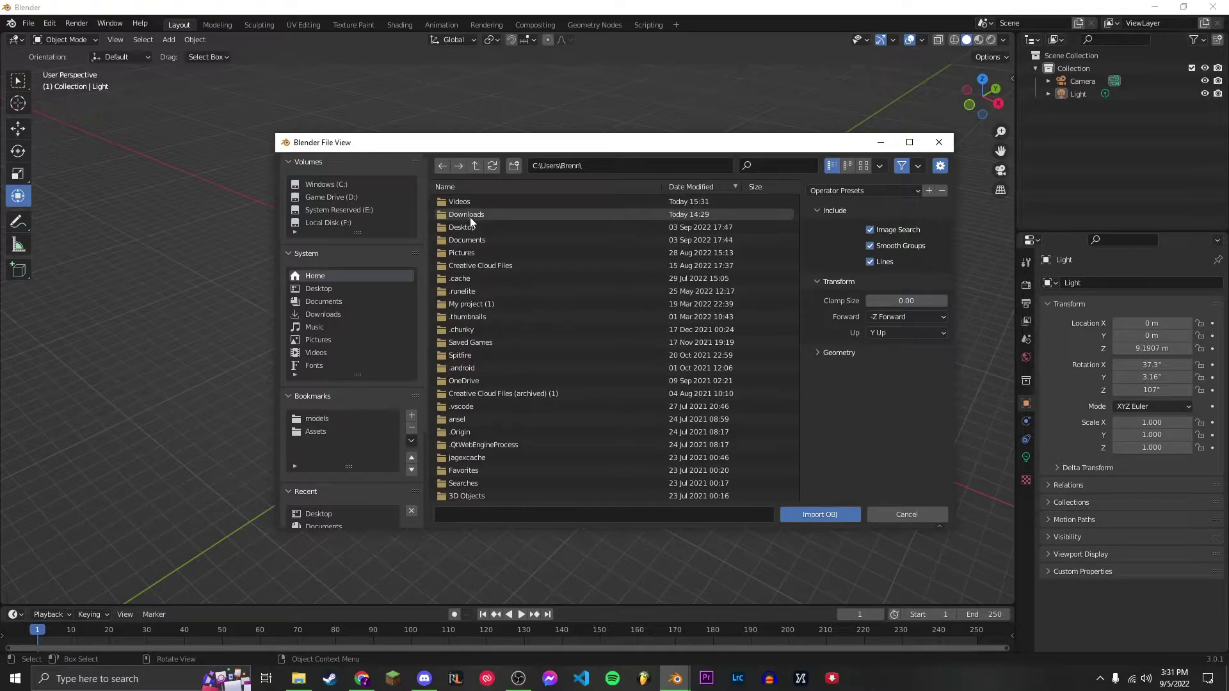
double_click(461, 293)
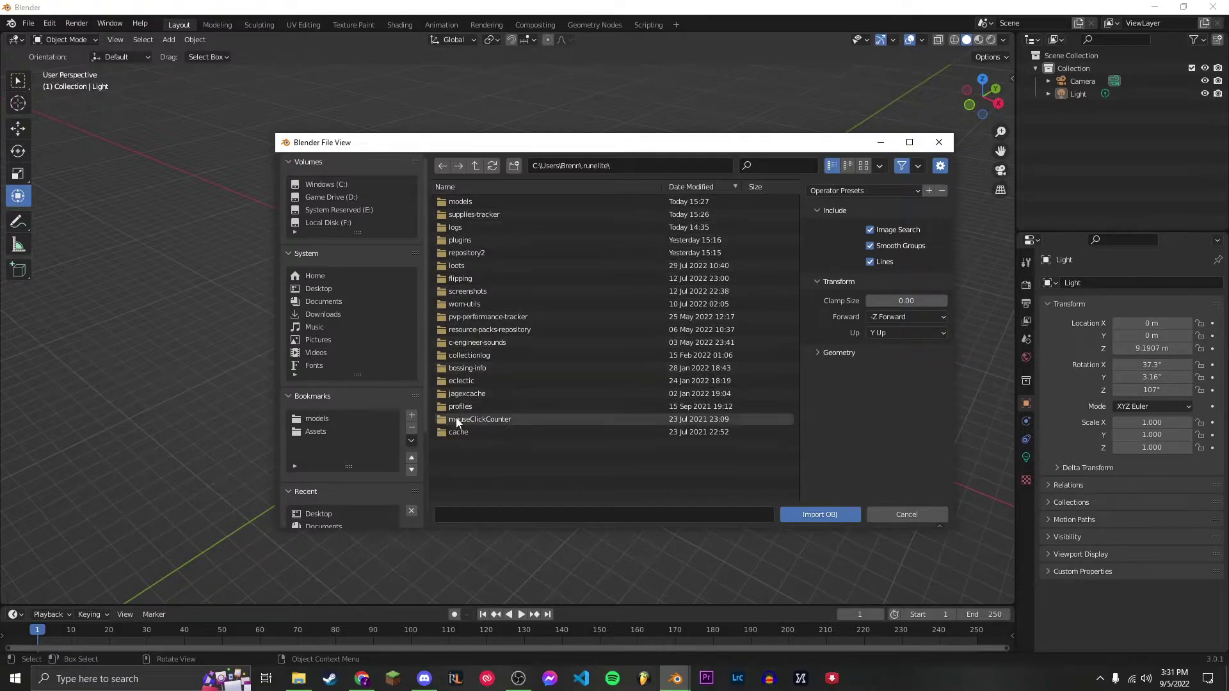
double_click(461, 204)
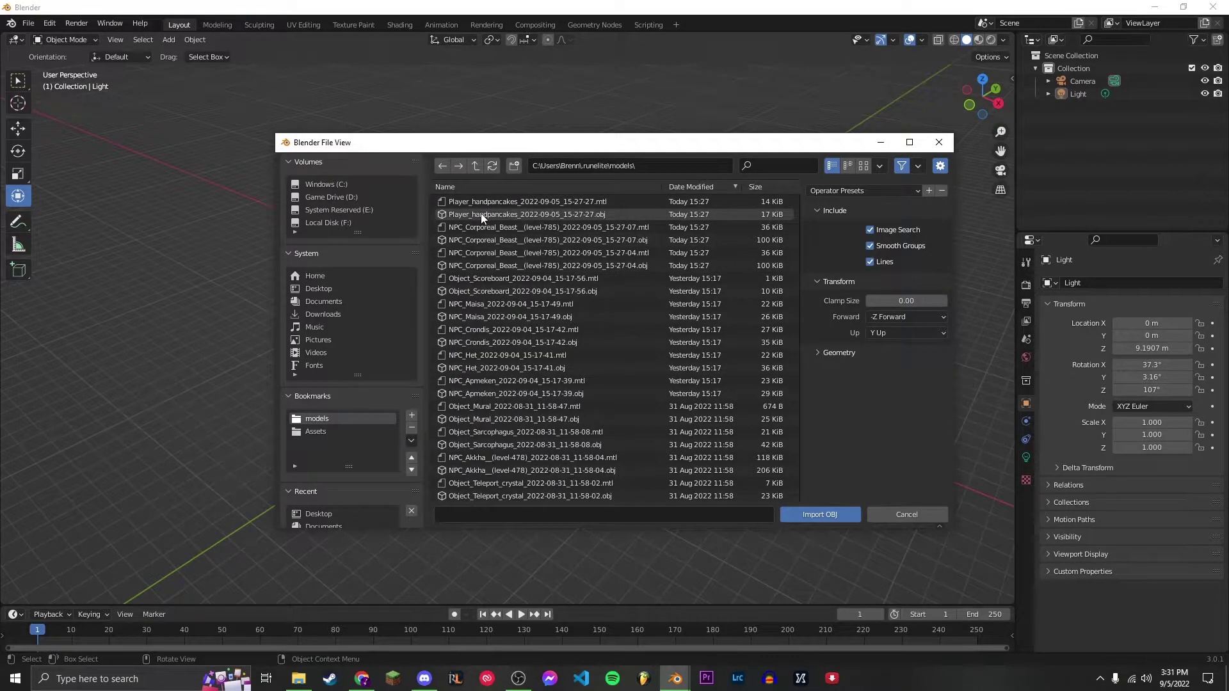
Step: Import only the model file NPC_Corporeal_Beast__(level-785)_2022-09-05_15-27-04.obj
click(481, 215)
ctrl+click(486, 240)
ctrl+click(493, 266)
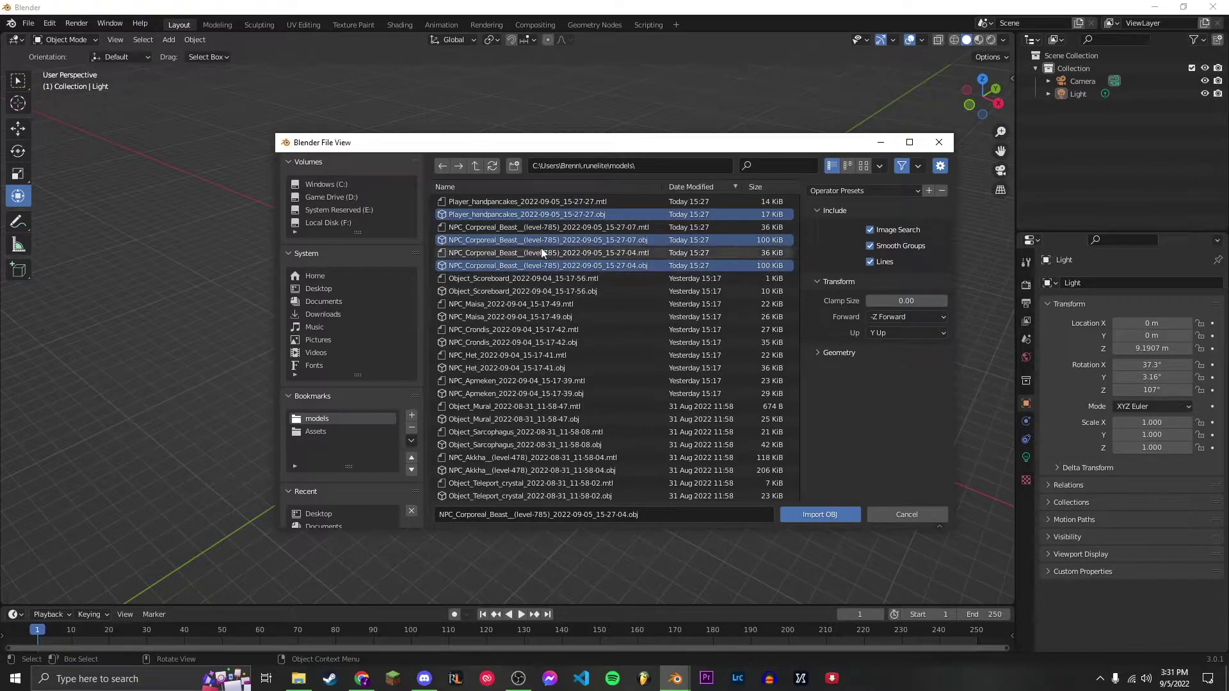
ctrl+click(512, 242)
ctrl+click(540, 219)
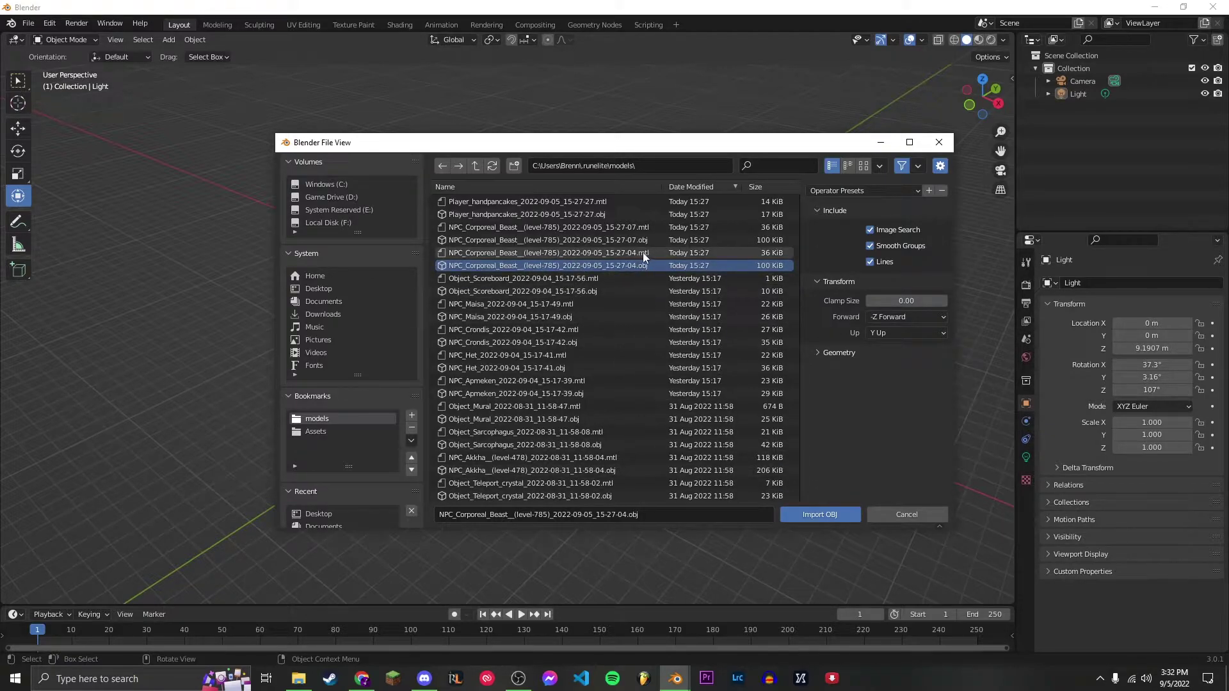
click(828, 512)
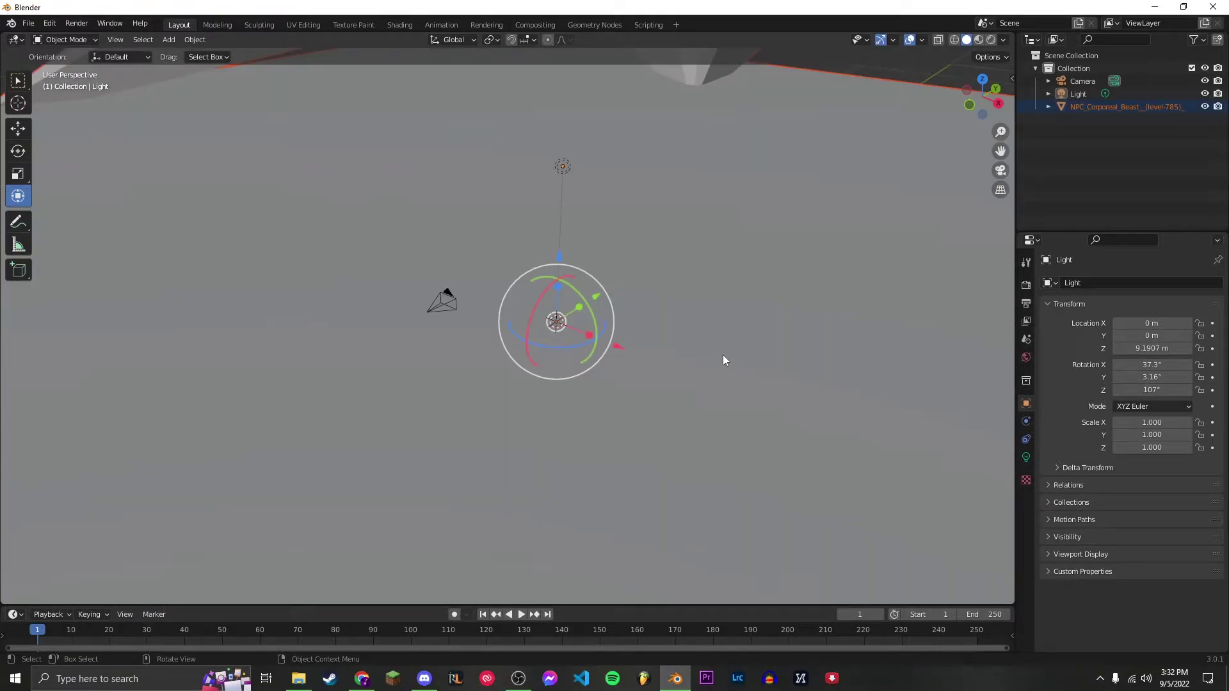
Step: Scale the imported Corporeal Beast model down uniformly to about 0.013 so it fits the scene, then deselect it
scroll(717, 344, down, 8)
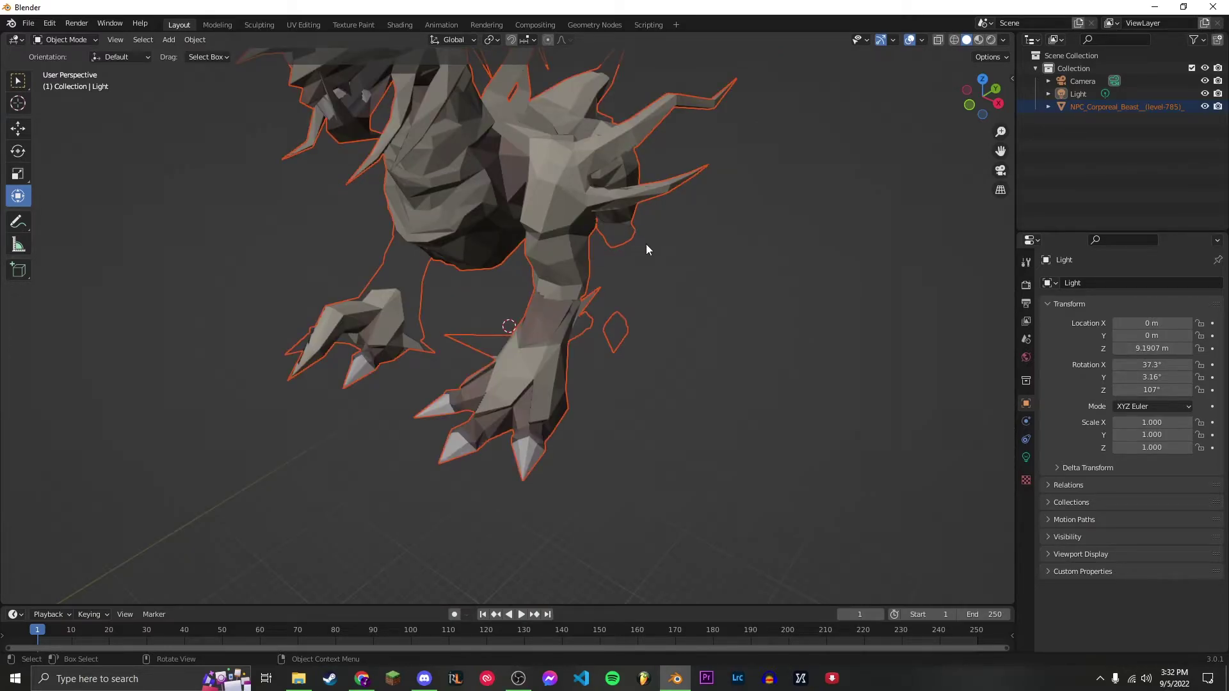
click(453, 199)
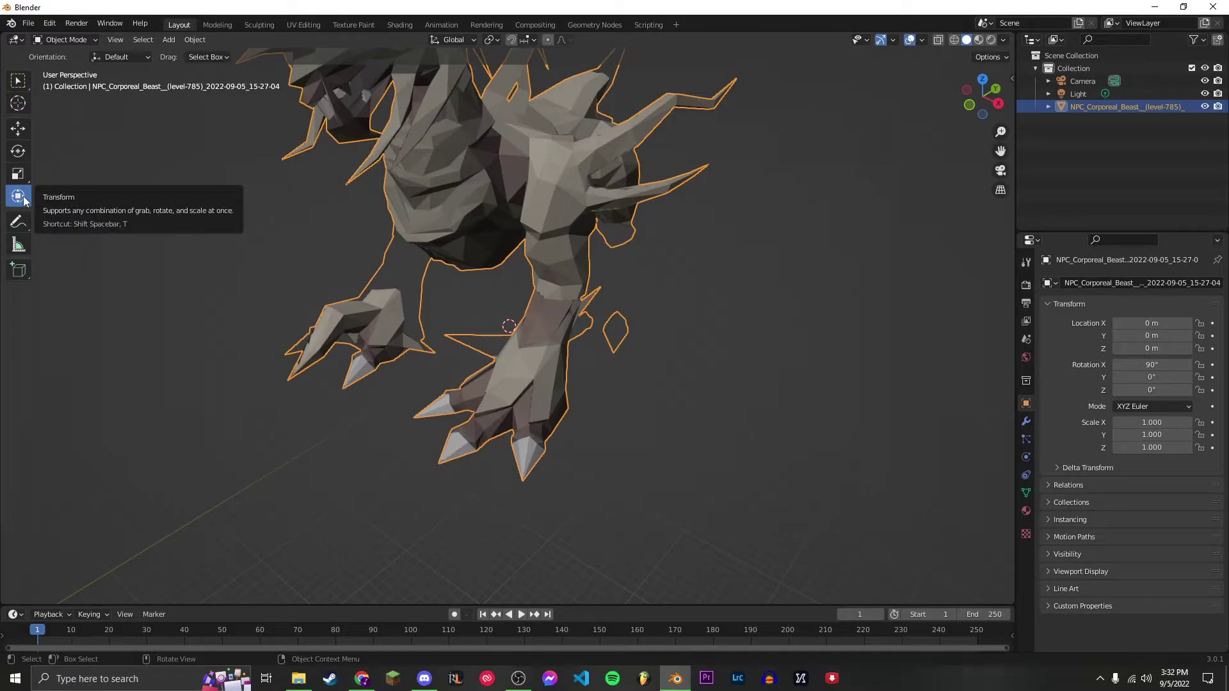
key(s)
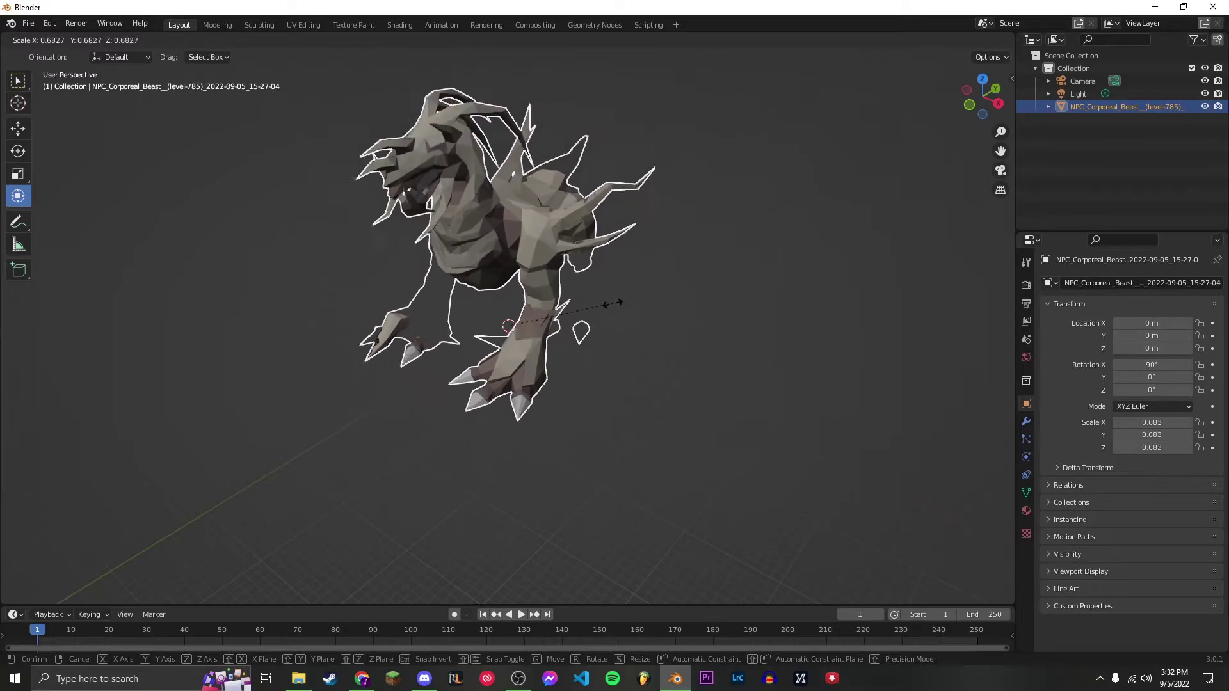
click(525, 324)
scroll(535, 332, up, 18)
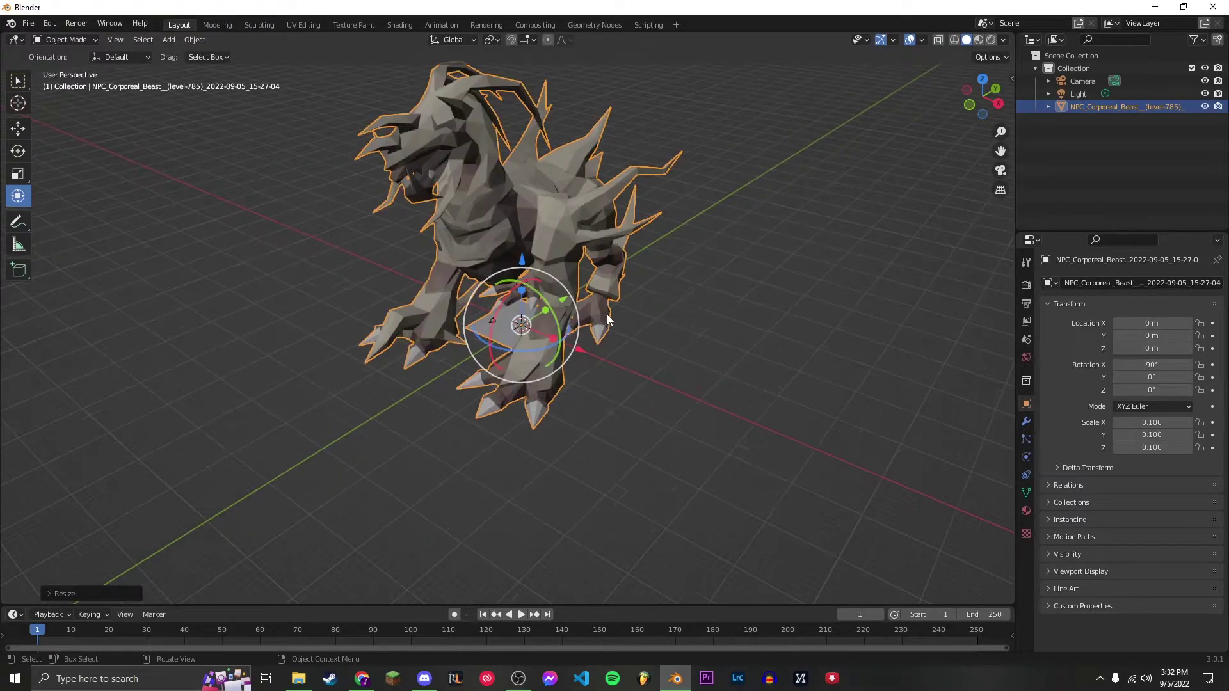
key(s)
click(560, 327)
scroll(567, 329, up, 5)
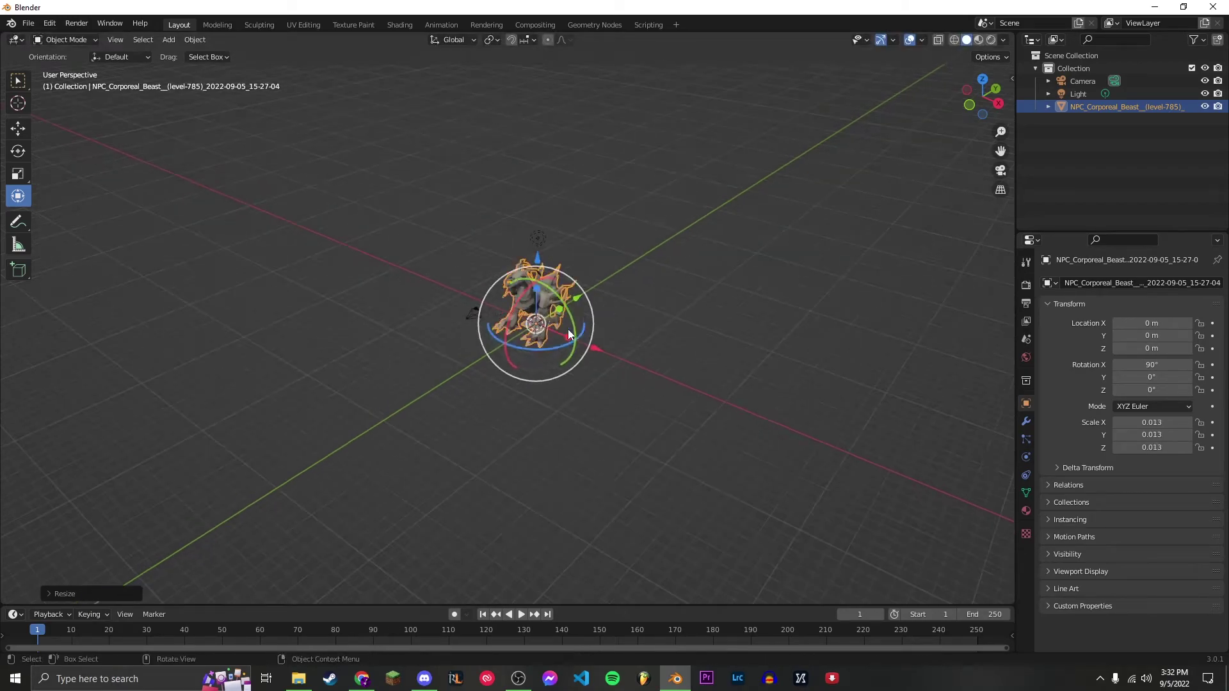
middle_drag(667, 322, 704, 298)
click(687, 290)
scroll(687, 290, down, 3)
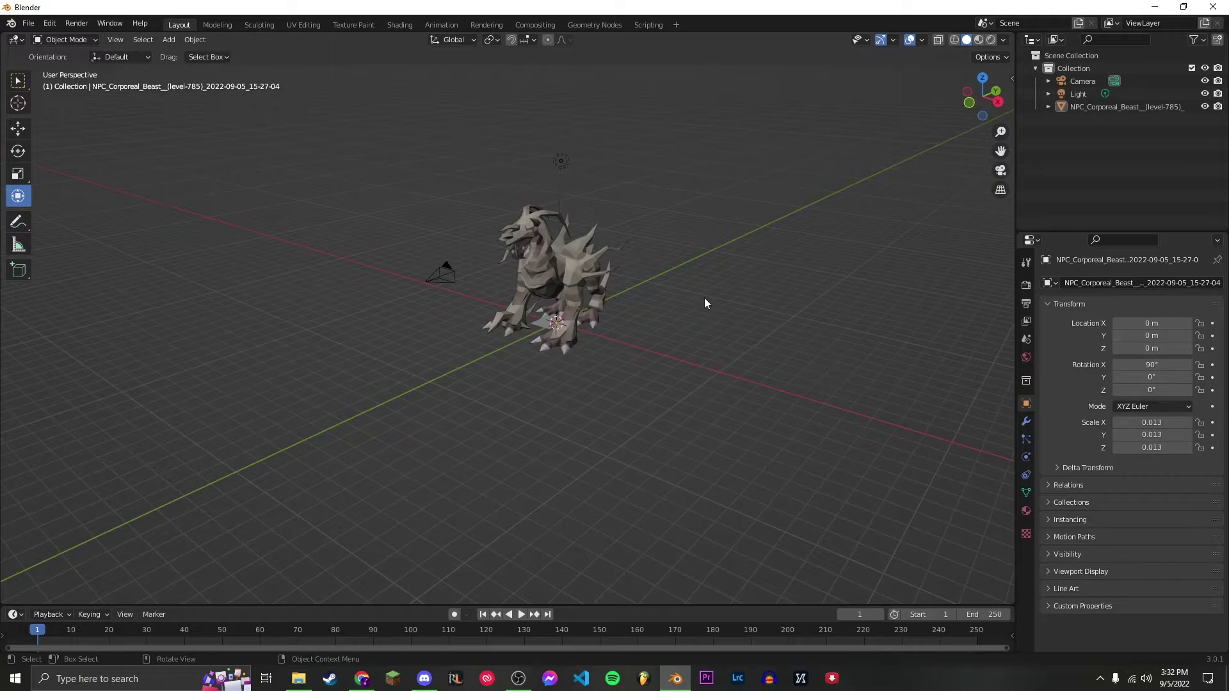
Step: Import the player character's Wavefront (.obj) file timestamped 2022-09-05_15-27-27 from the bookmarked models folder
key(ctrl+q)
click(719, 362)
click(28, 23)
mouse_move(70, 194)
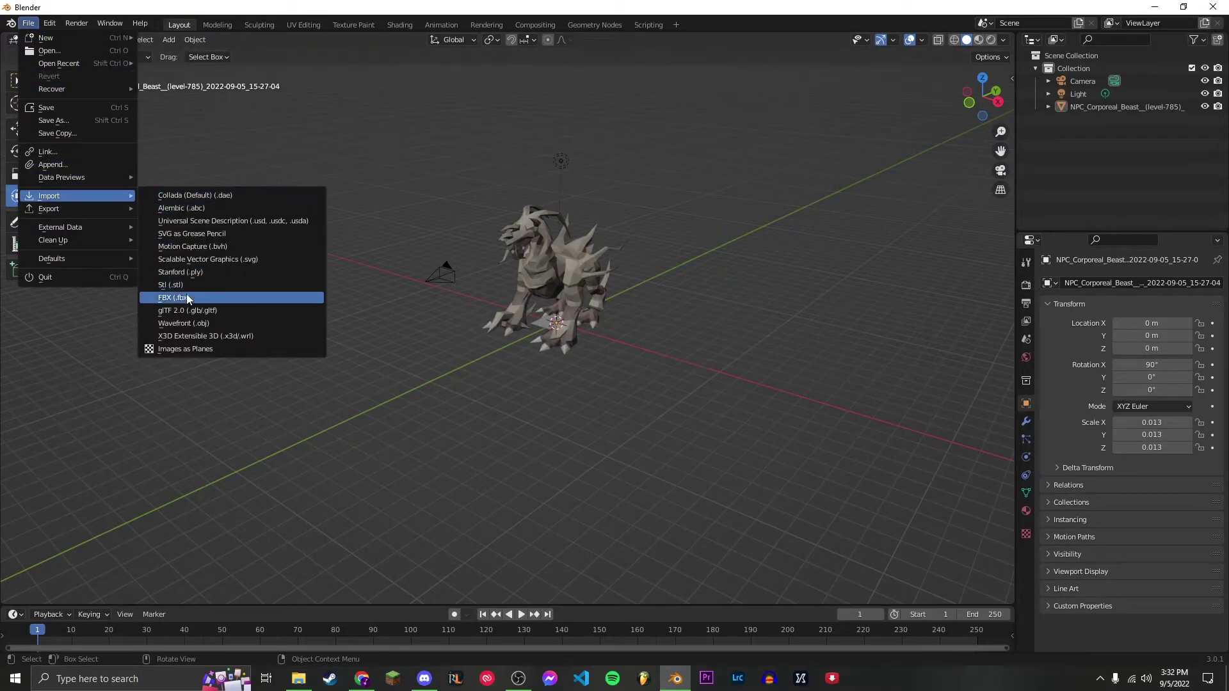
click(190, 320)
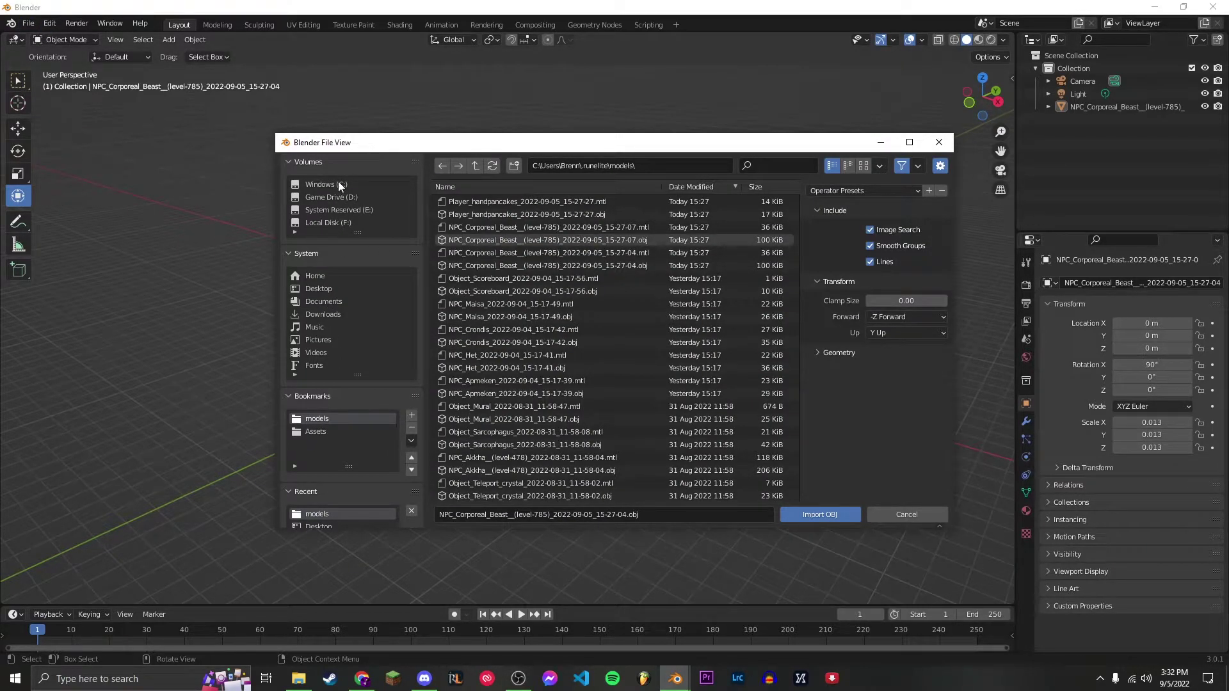
click(317, 431)
click(318, 419)
double_click(488, 214)
Step: Select the imported player model and scale it down uniformly towards a suitable size beside the Corporeal Beast
scroll(709, 291, down, 5)
scroll(707, 285, down, 6)
shift+middle_drag(595, 170, 590, 266)
scroll(591, 266, up, 1)
click(575, 216)
click(536, 240)
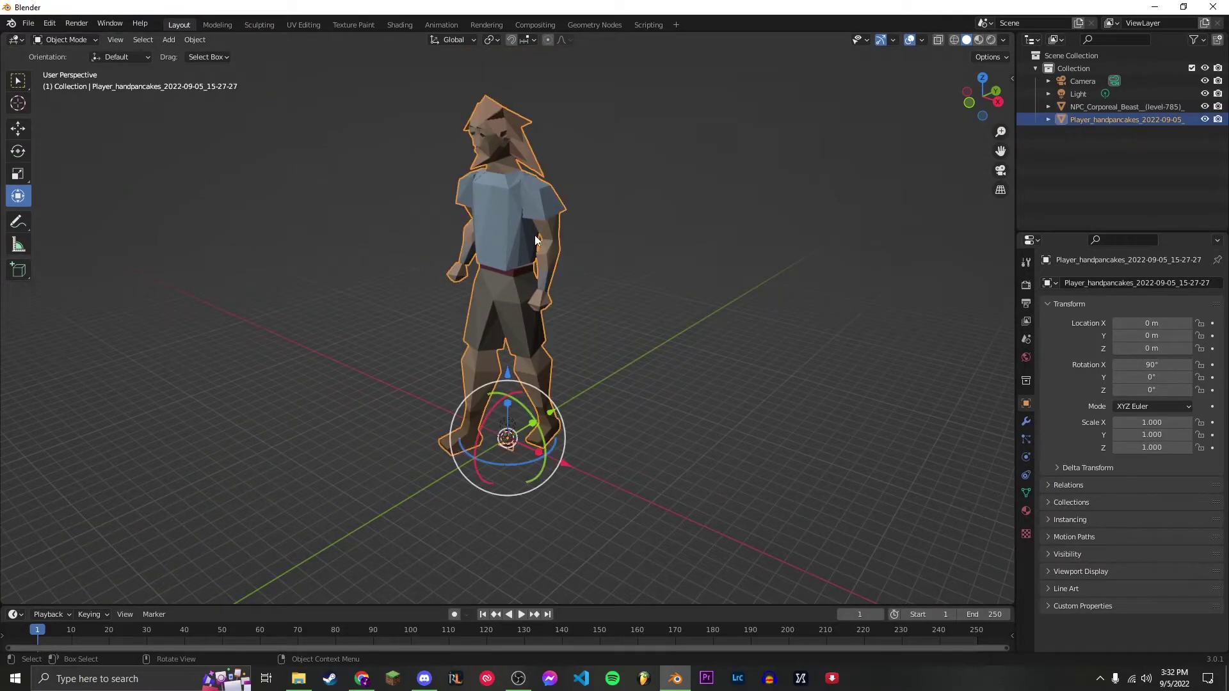
key(s)
click(524, 448)
shift+scroll(539, 471, up, 4)
shift+middle_drag(539, 472, 536, 259)
scroll(541, 307, up, 8)
key(s)
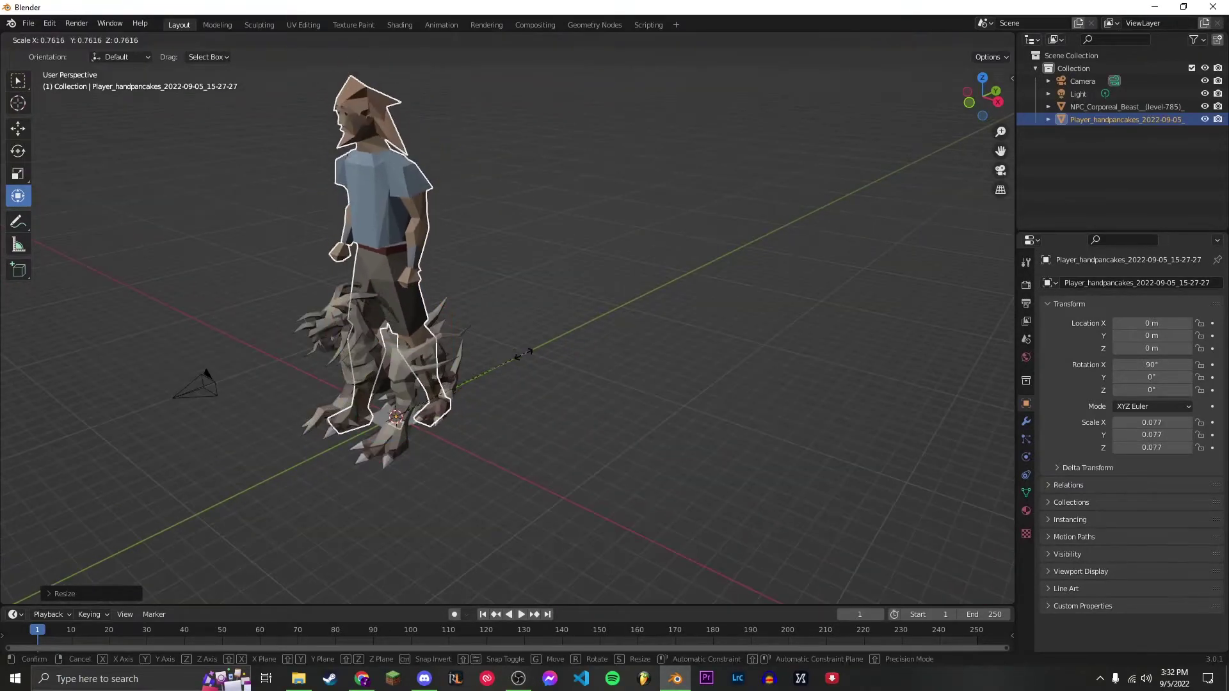